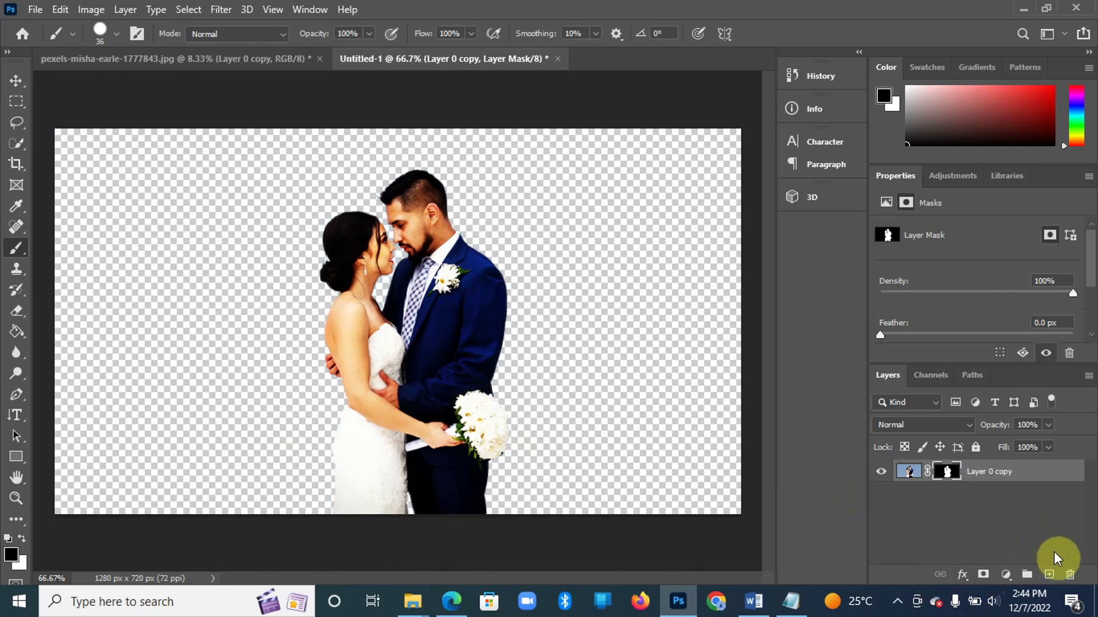
Add a new layer and fill it with light gray c0bfbf using the Paint Bucket
click(1049, 575)
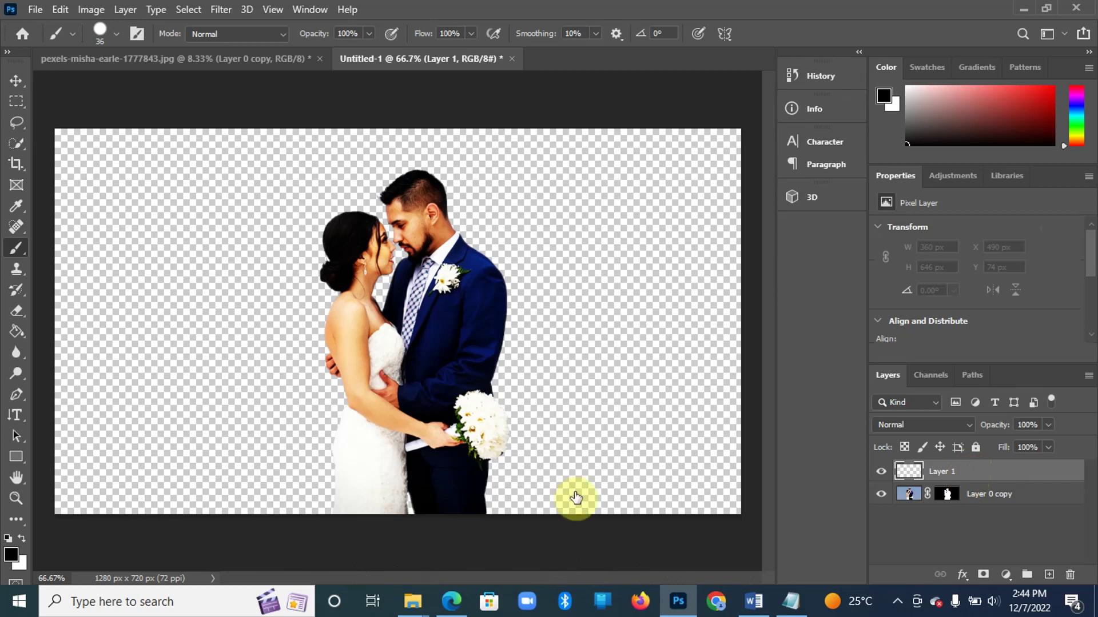
click(17, 332)
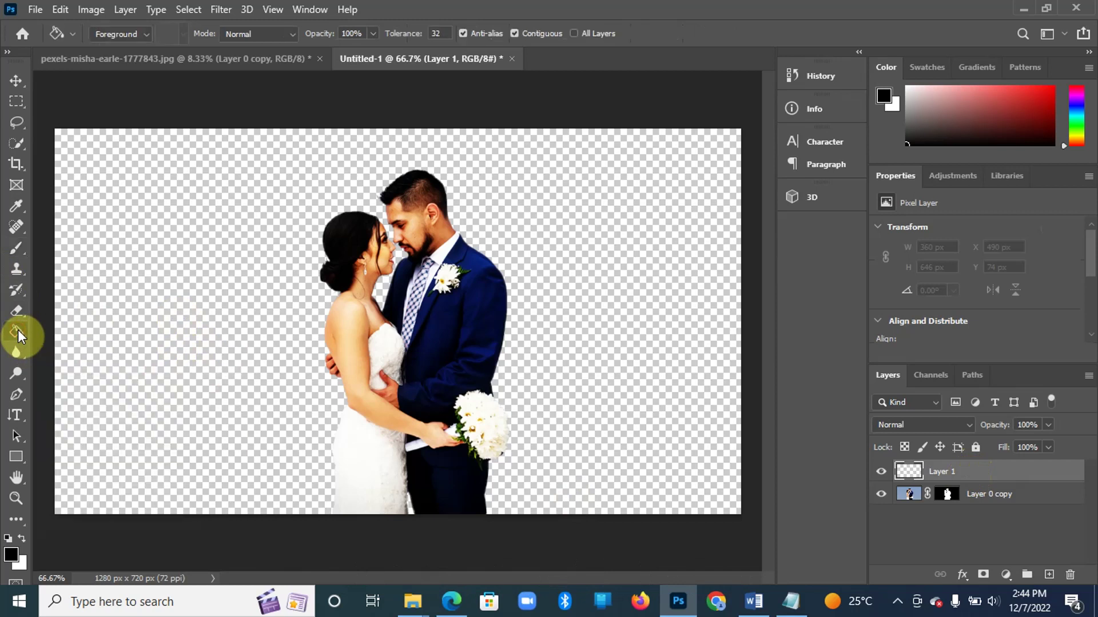
click(19, 536)
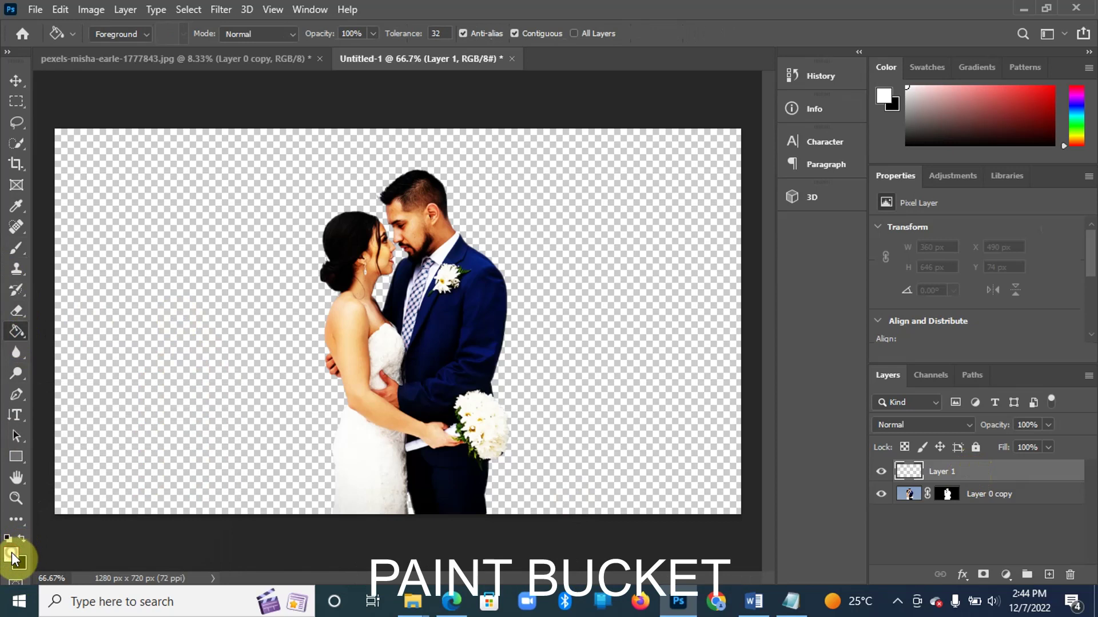
click(12, 551)
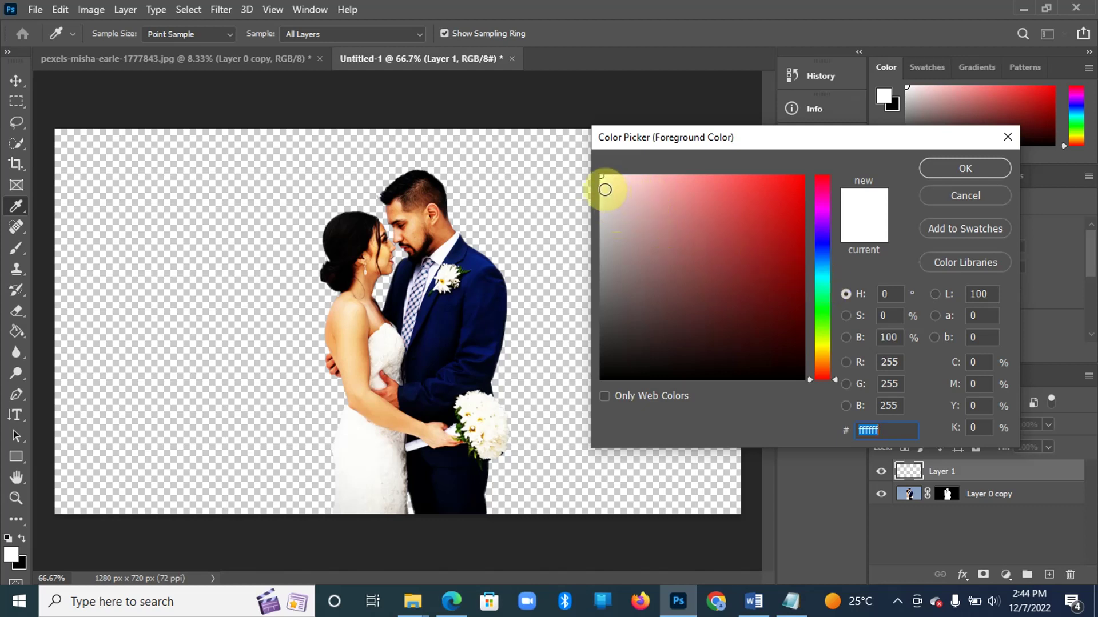
click(603, 189)
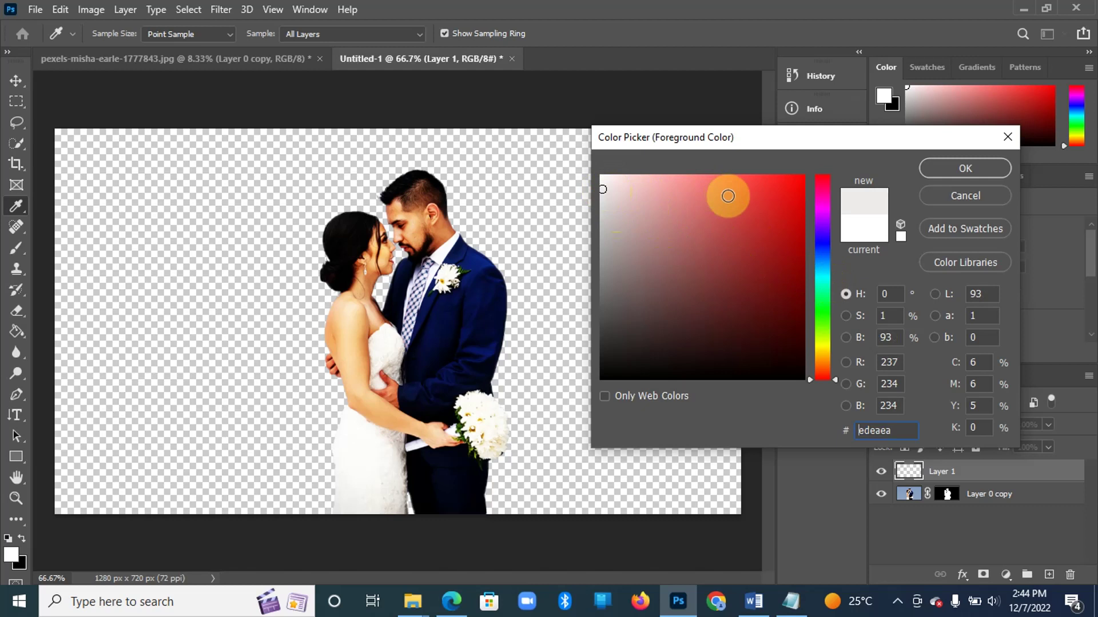
click(601, 214)
click(601, 225)
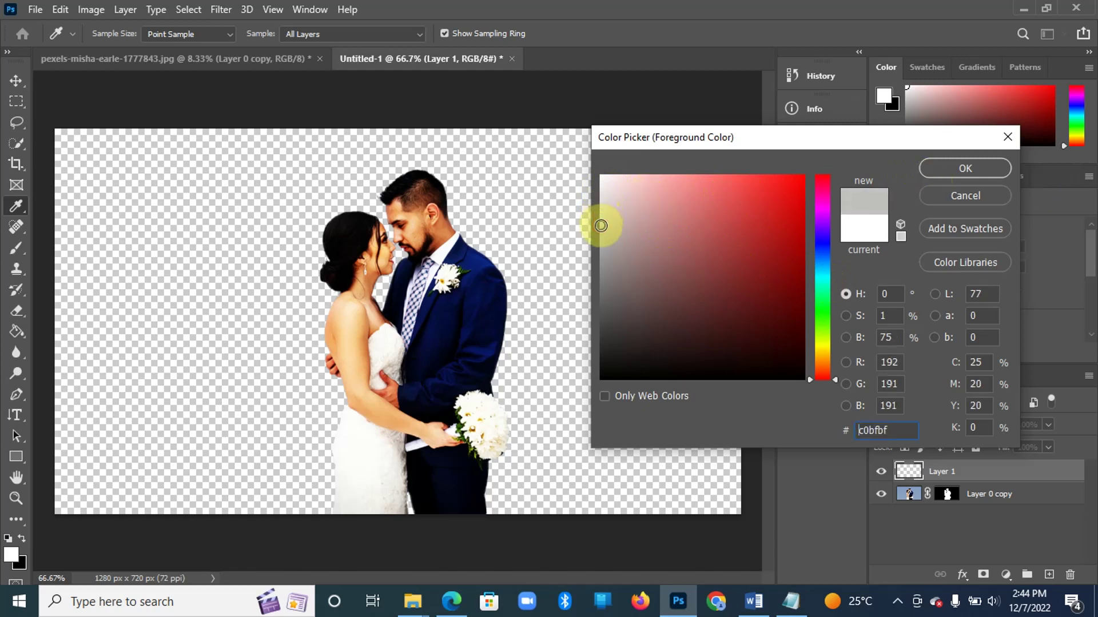
click(959, 167)
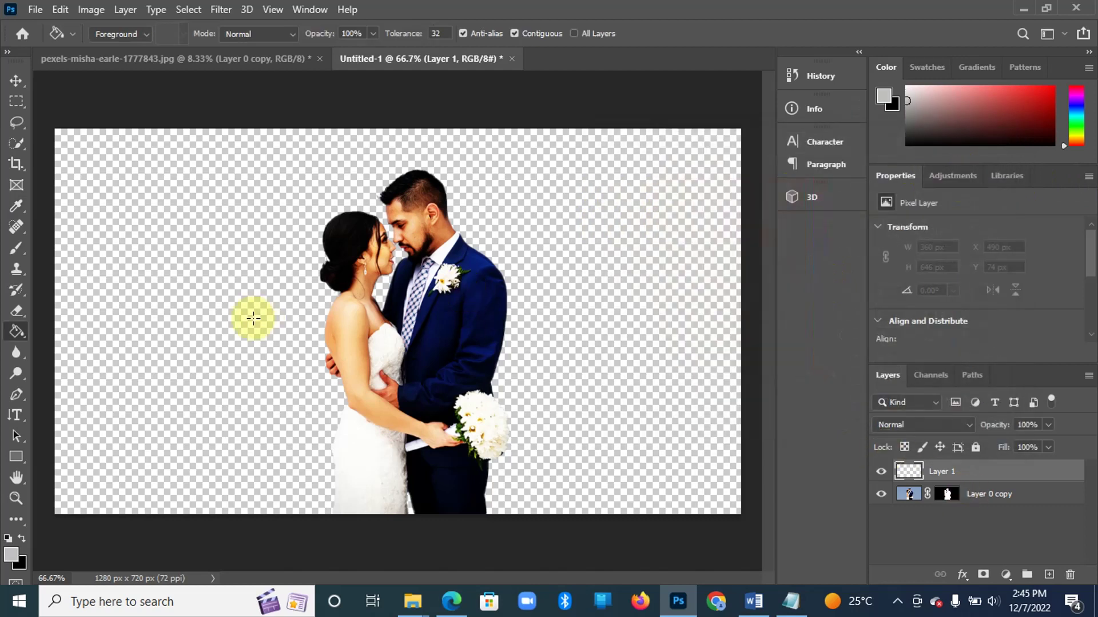
click(200, 314)
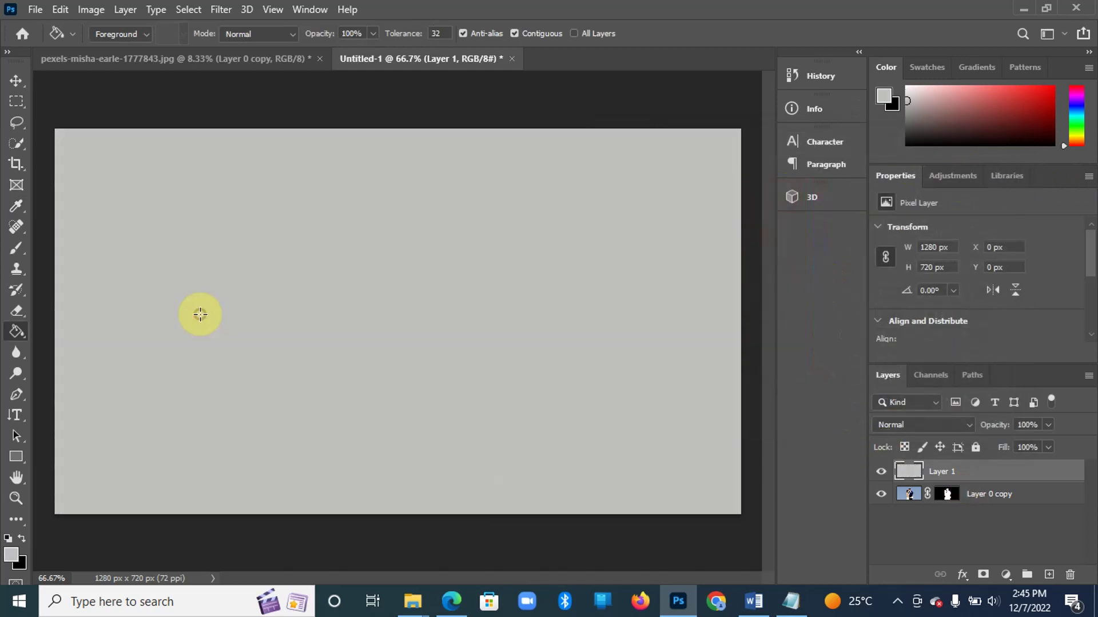
Move the masked couple layer above the gray fill layer in the stacking order
click(1038, 491)
drag(1038, 500, 1031, 472)
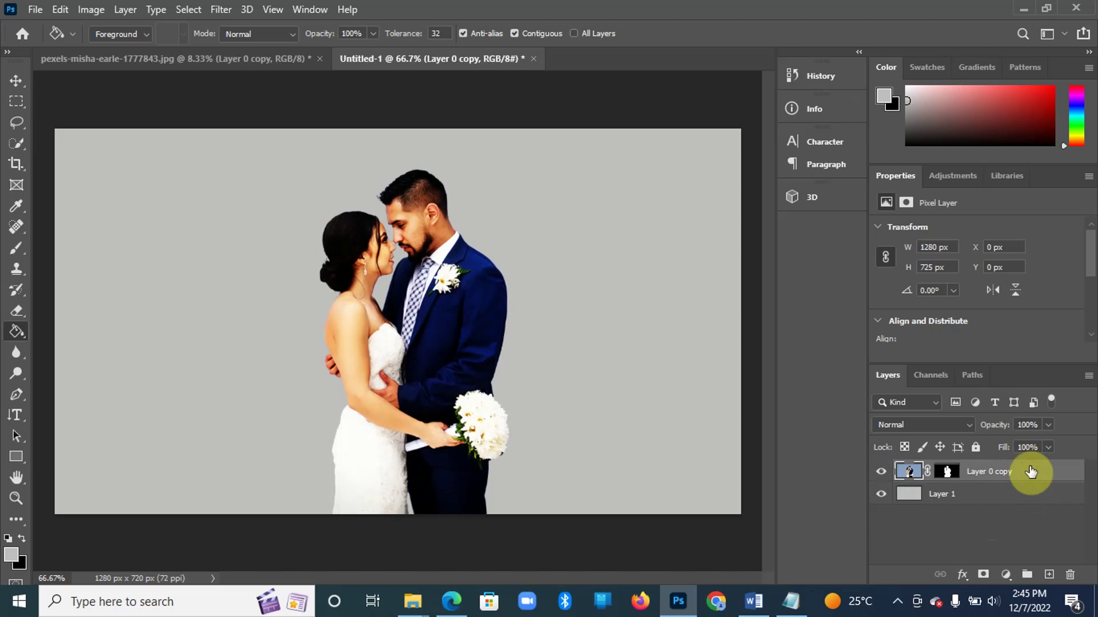
click(976, 499)
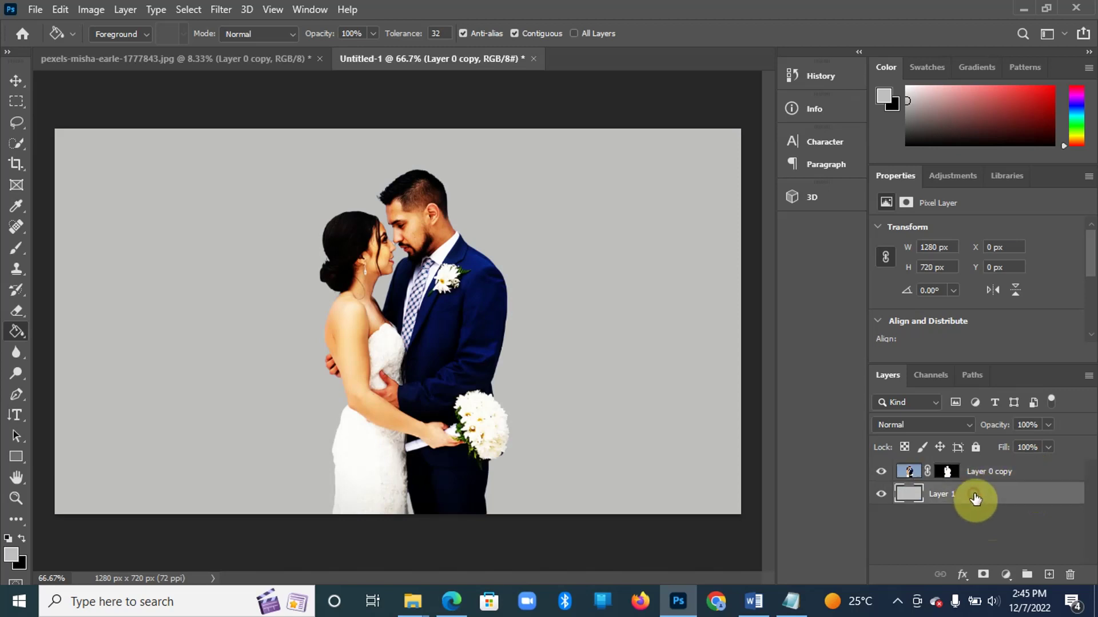
Duplicate the couple layer, name the duplicate BACKUP and place it beneath the gray fill layer
click(1051, 476)
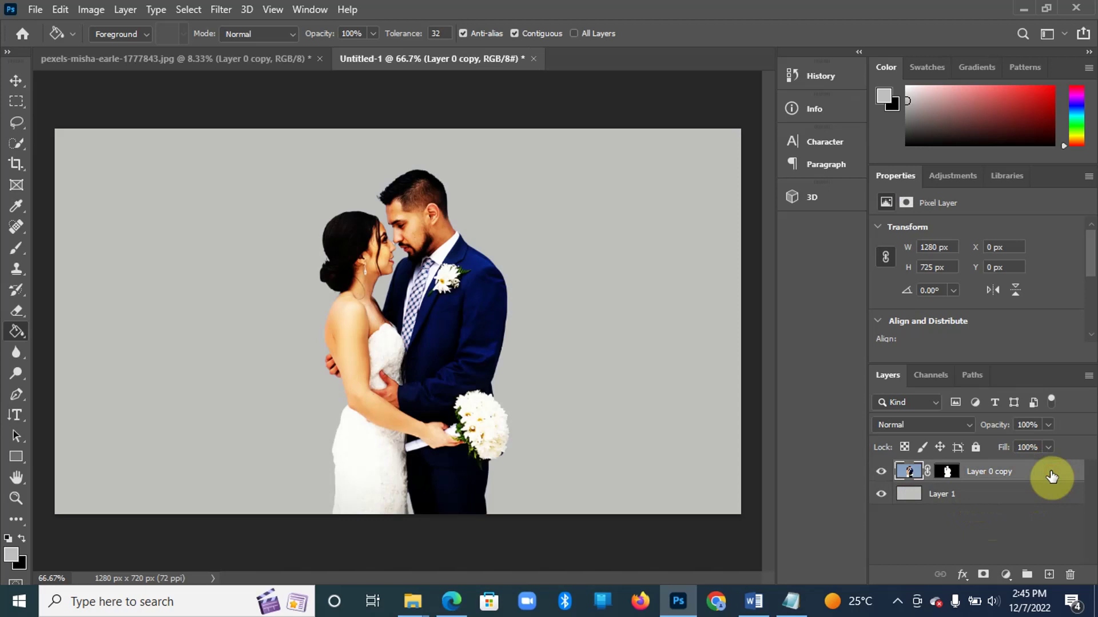
key(ctrl+j)
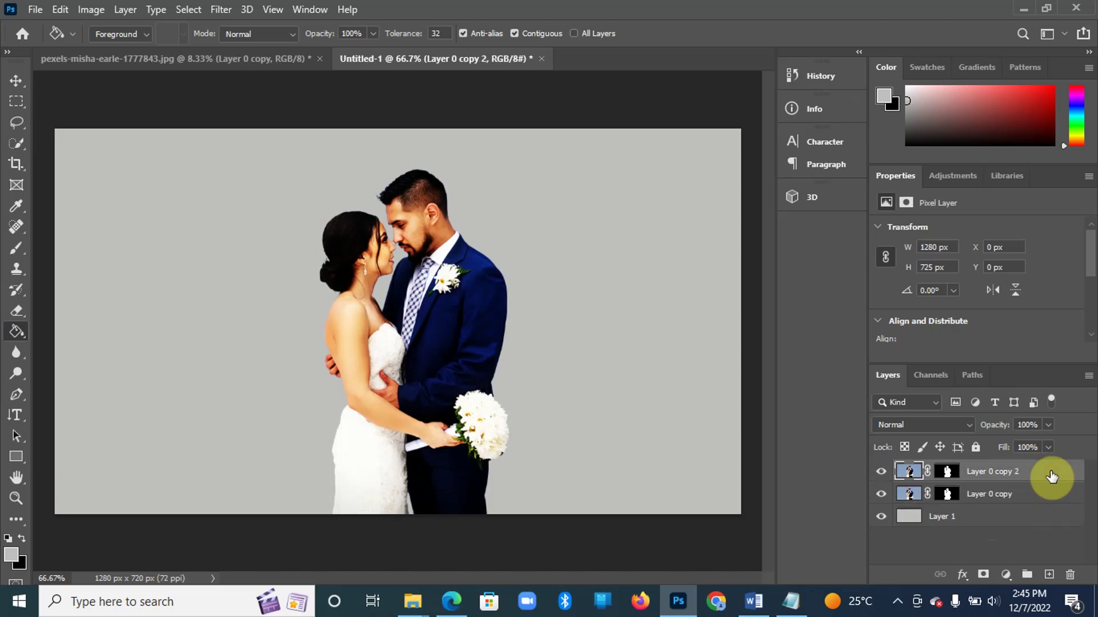
double_click(998, 473)
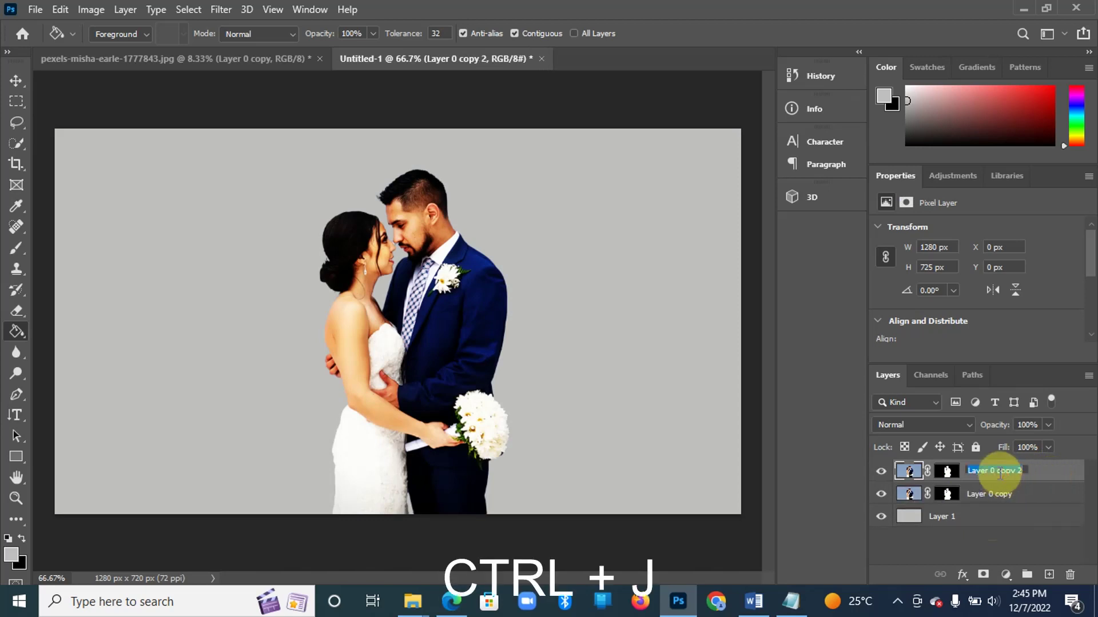
text(BACKUP)
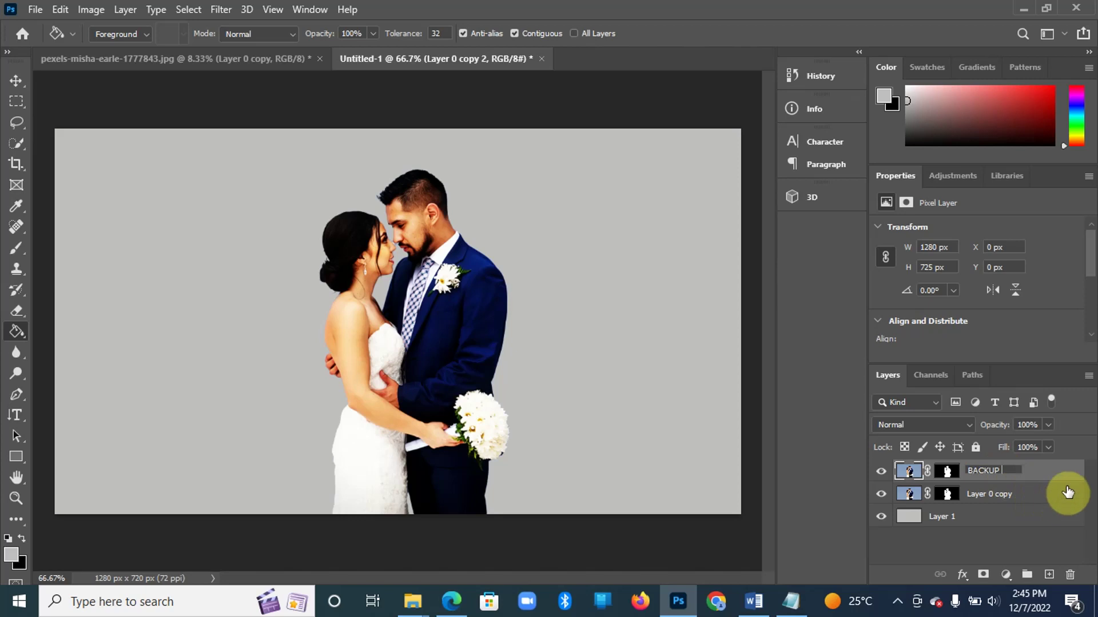
key(Return)
click(1029, 476)
drag(1029, 476, 1025, 537)
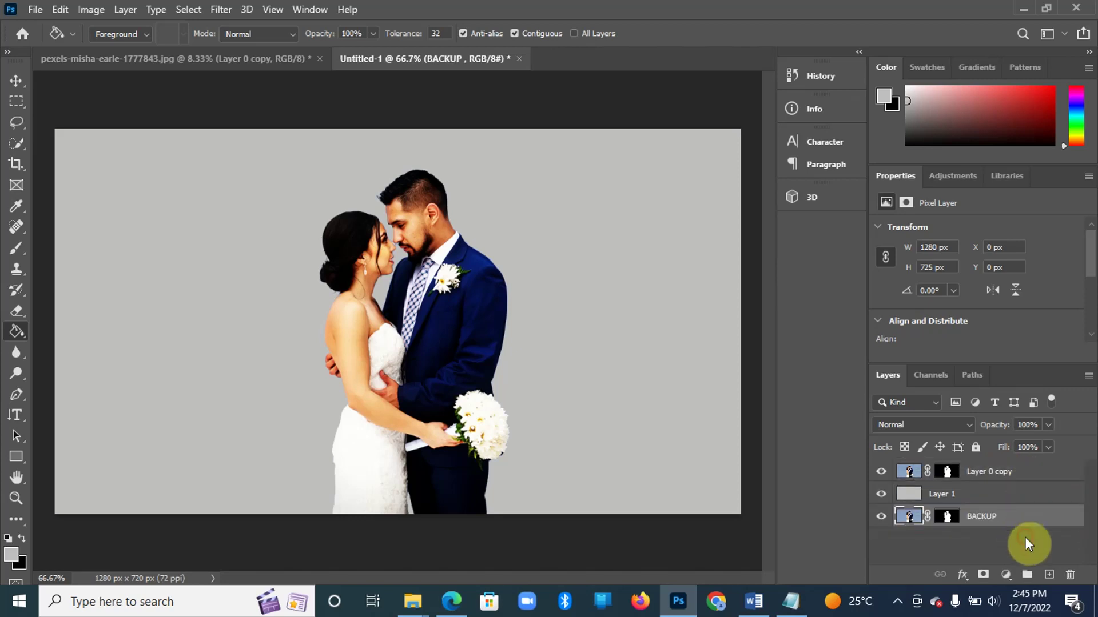
Above the couple layer, add the vertical text DATA beside the bride and select its letters
click(1040, 477)
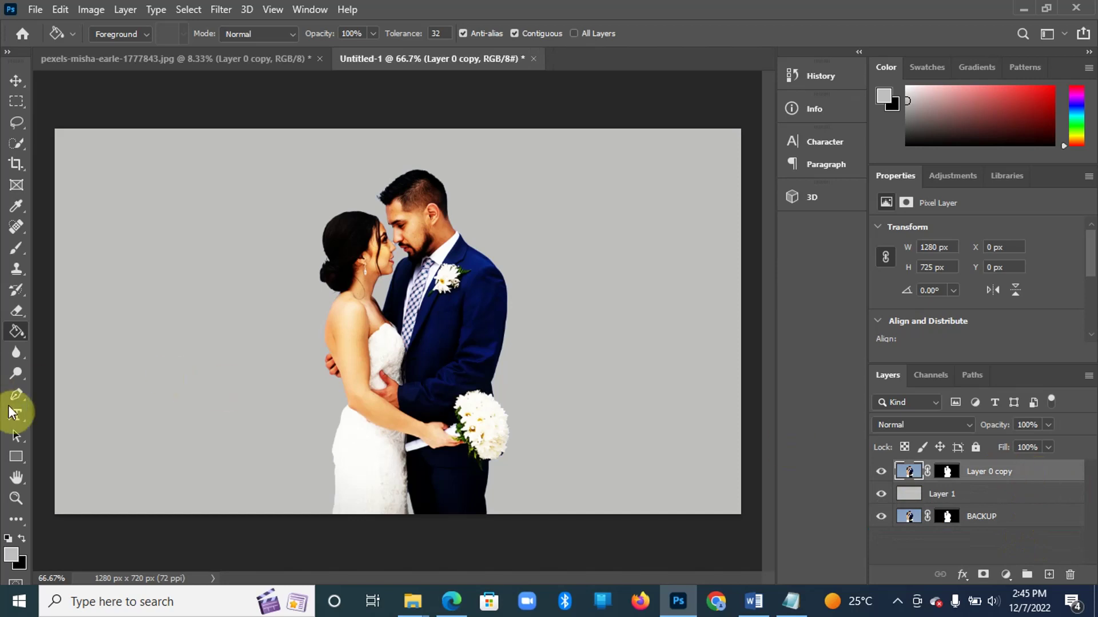
click(17, 416)
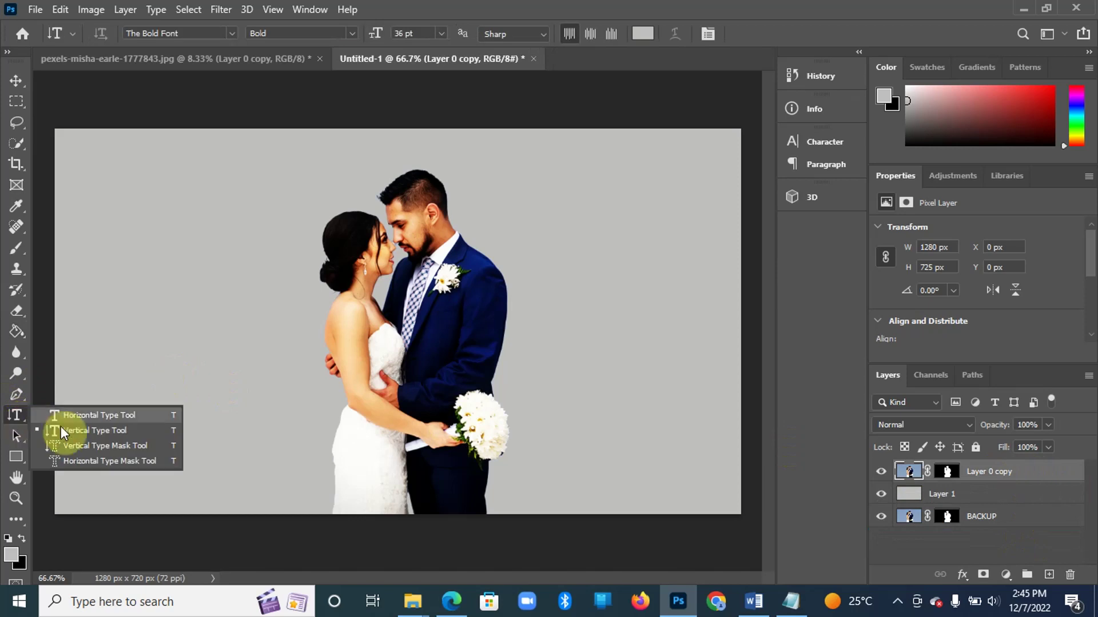
click(106, 430)
click(276, 349)
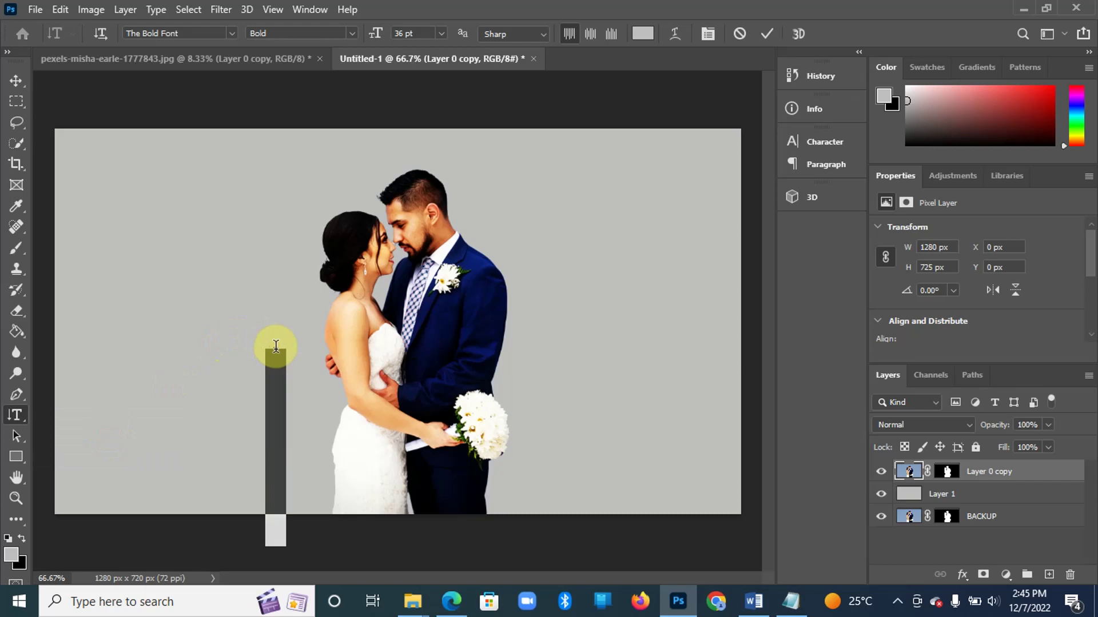
key(BackSpace)
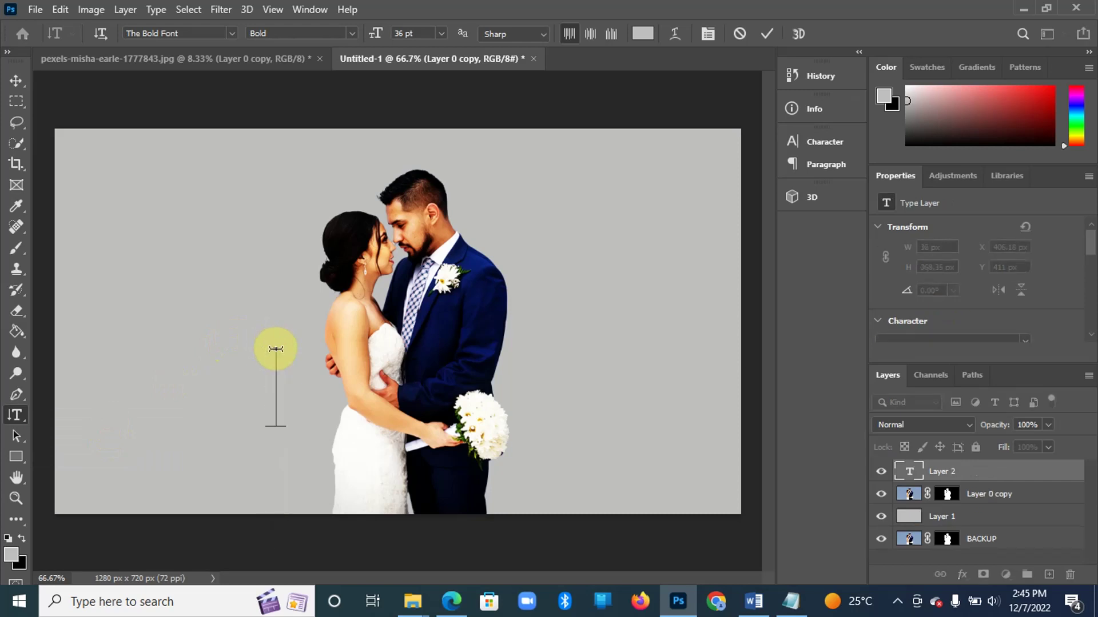
drag(273, 354, 288, 433)
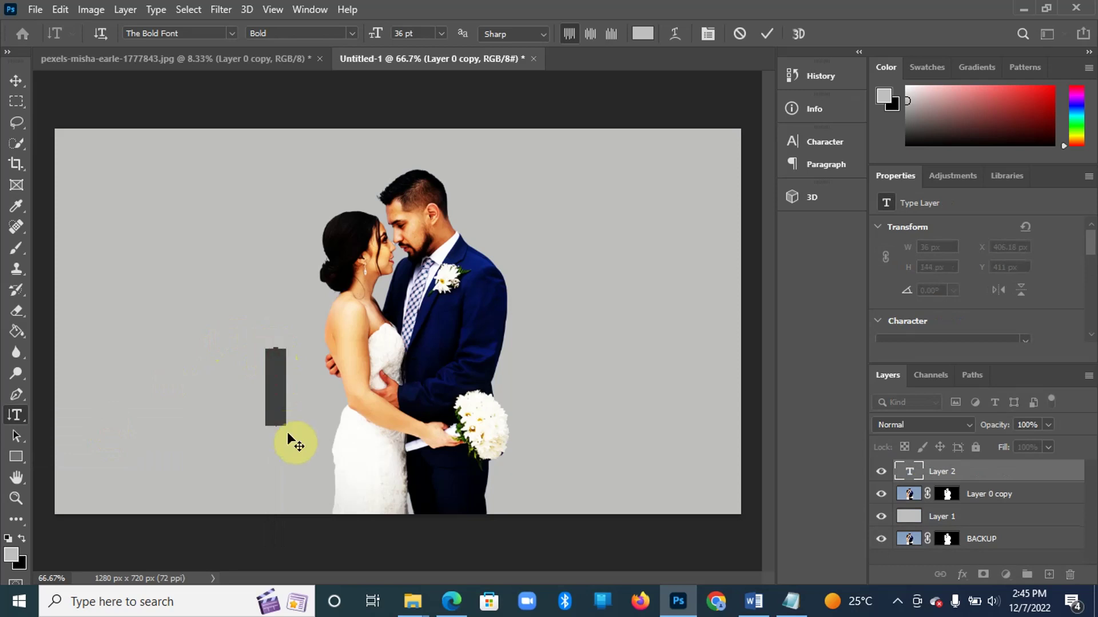
Set the DATA text's color to black (000) and commit the text
click(643, 33)
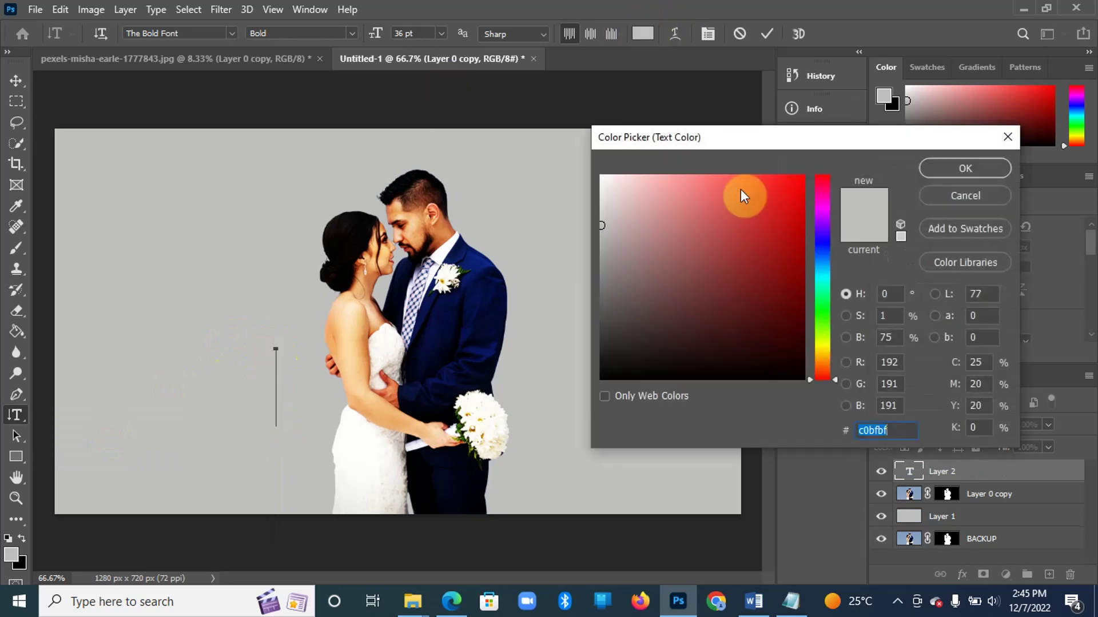
text(000)
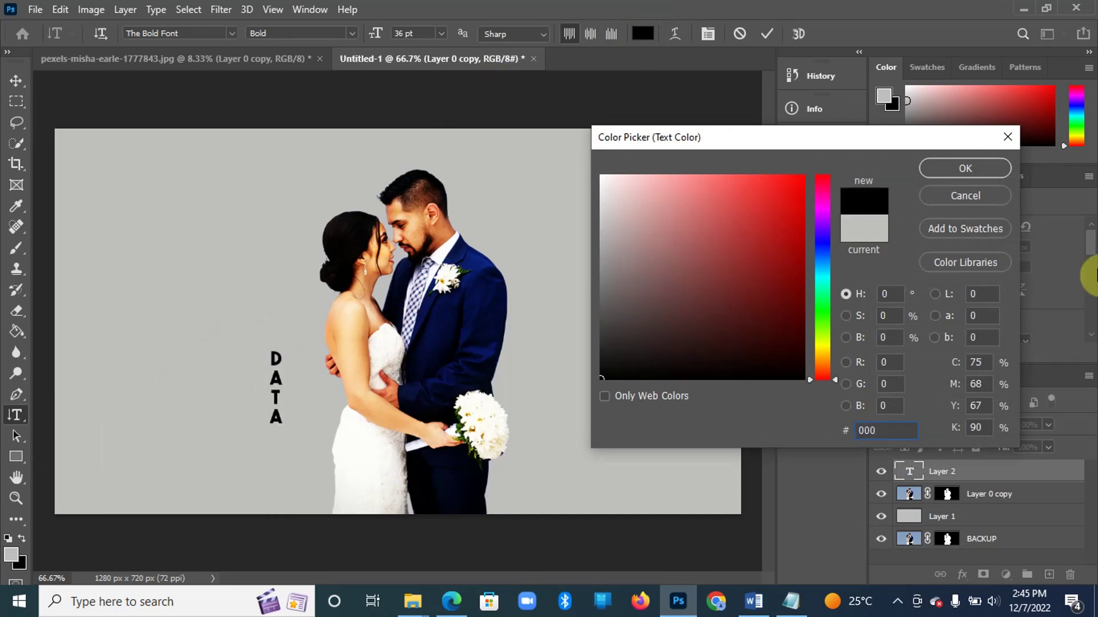
click(980, 168)
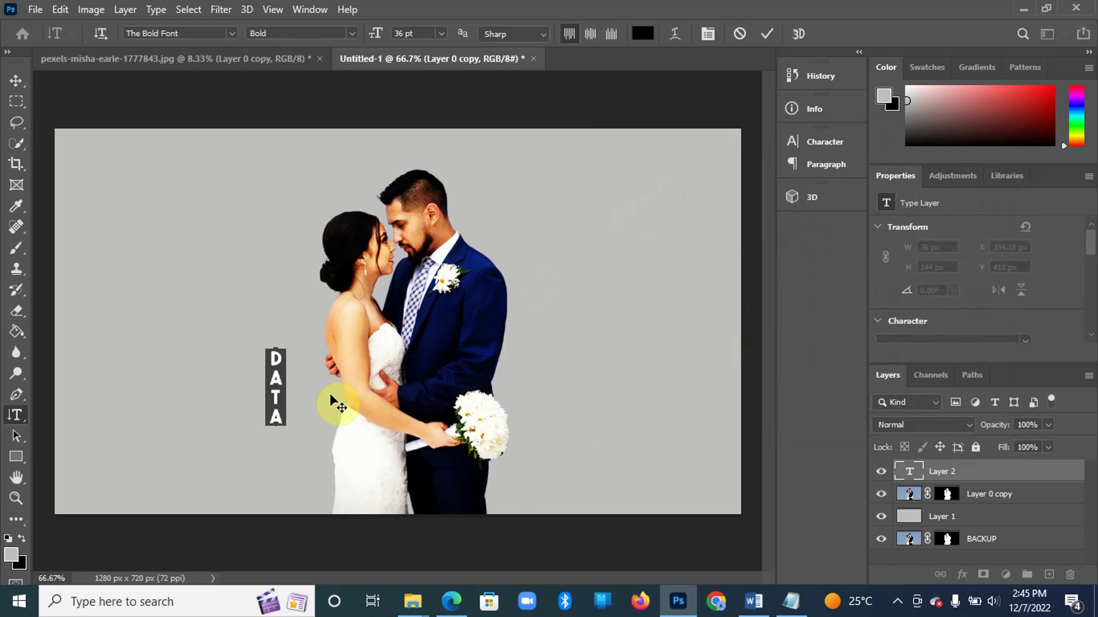
key(ctrl+t)
click(277, 372)
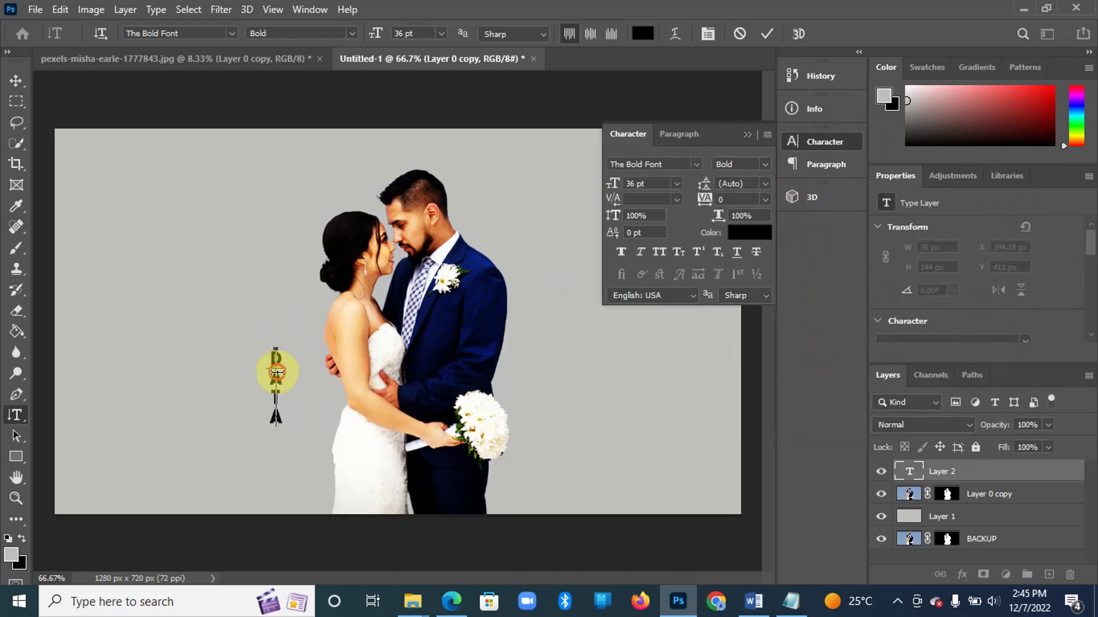
click(16, 81)
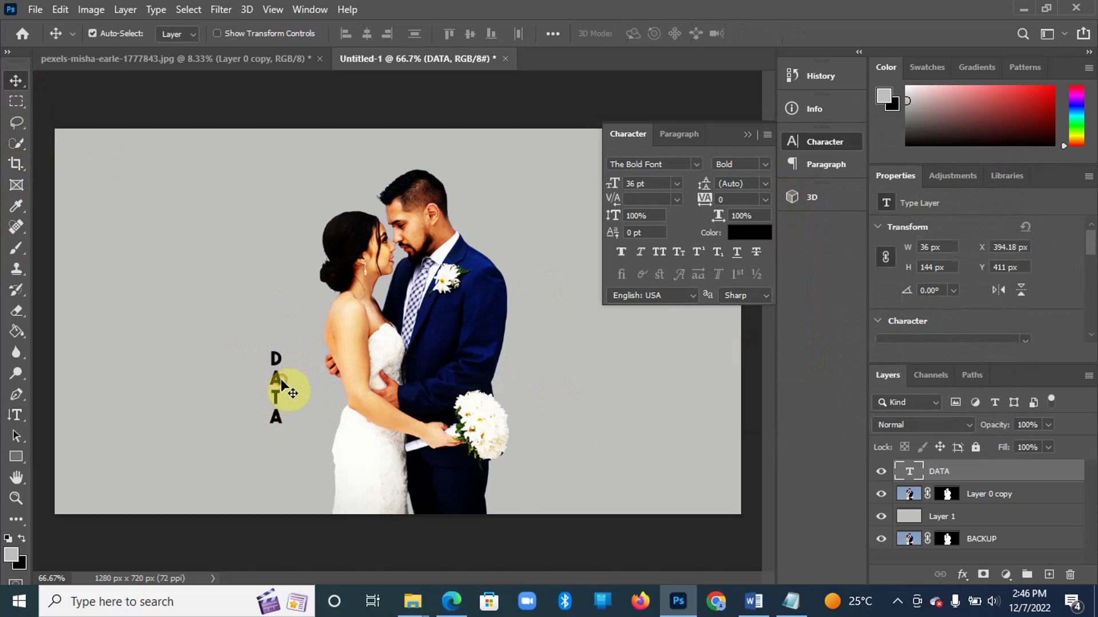
Scale the DATA text to about 414% and place it close behind the bride, reaching the canvas's lower edge
key(ctrl+t)
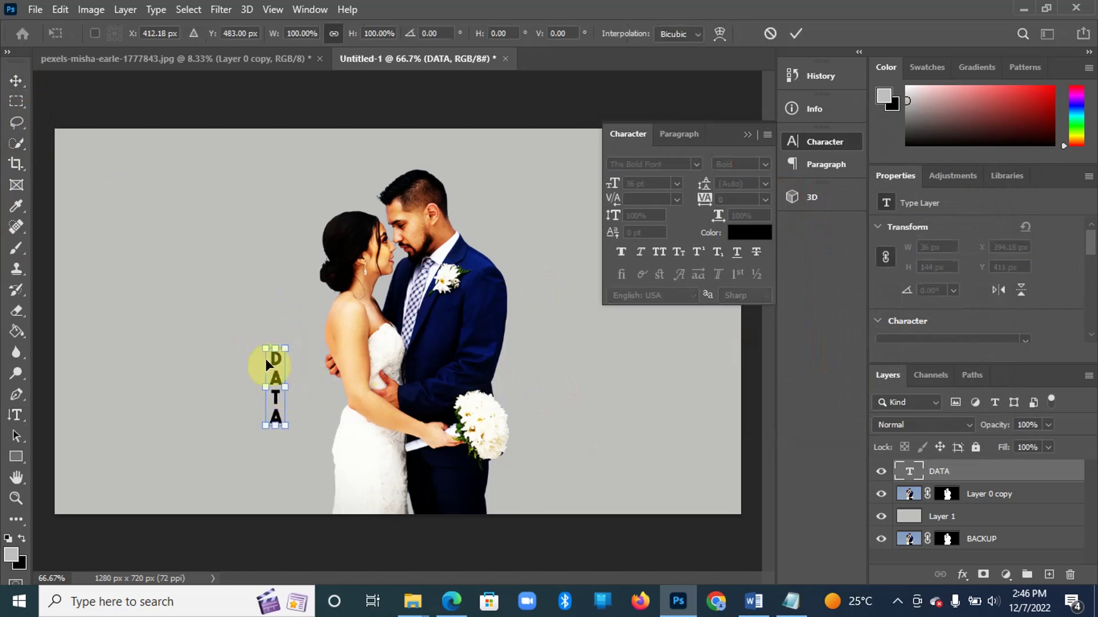
drag(285, 351, 301, 289)
drag(262, 427, 223, 507)
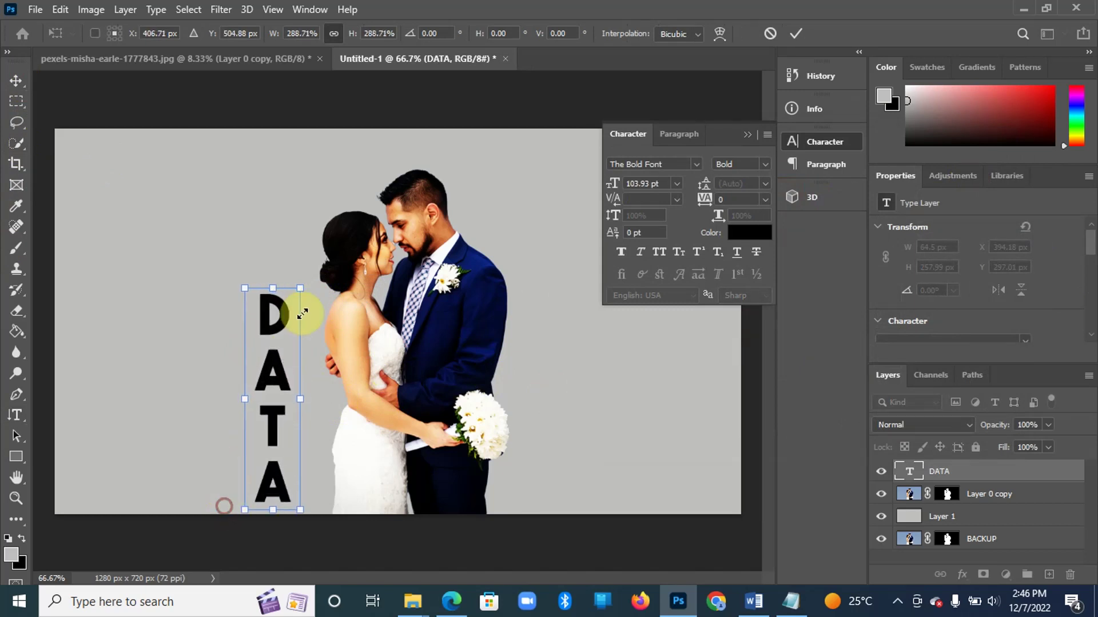
drag(299, 289, 341, 197)
drag(290, 225, 308, 241)
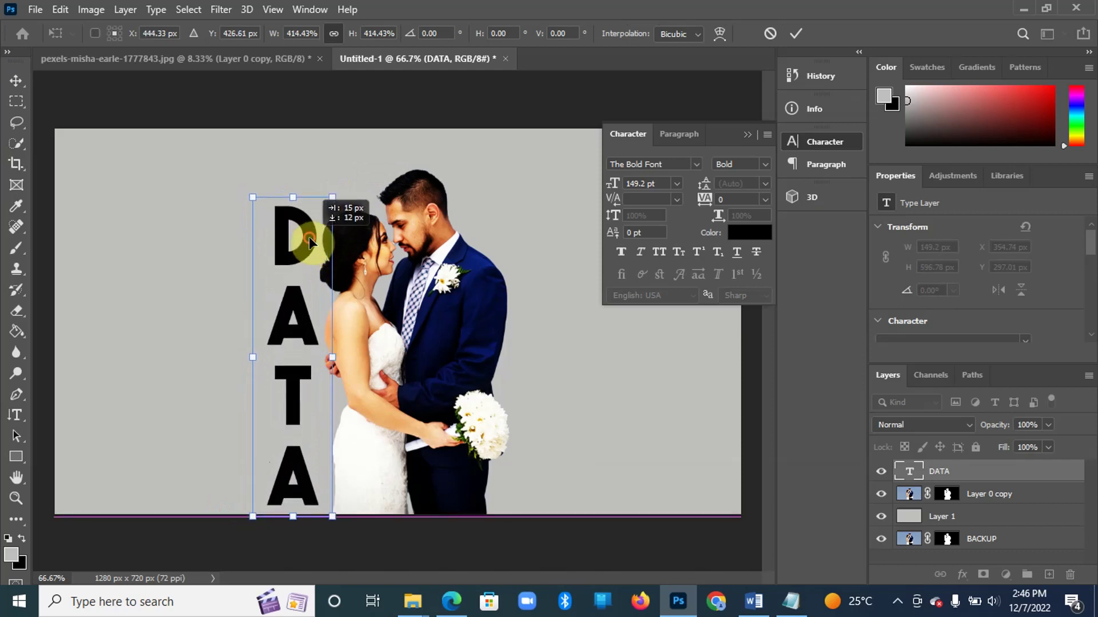
Replace the last letter of the vertical text so that it reads DATE, and commit it
click(16, 415)
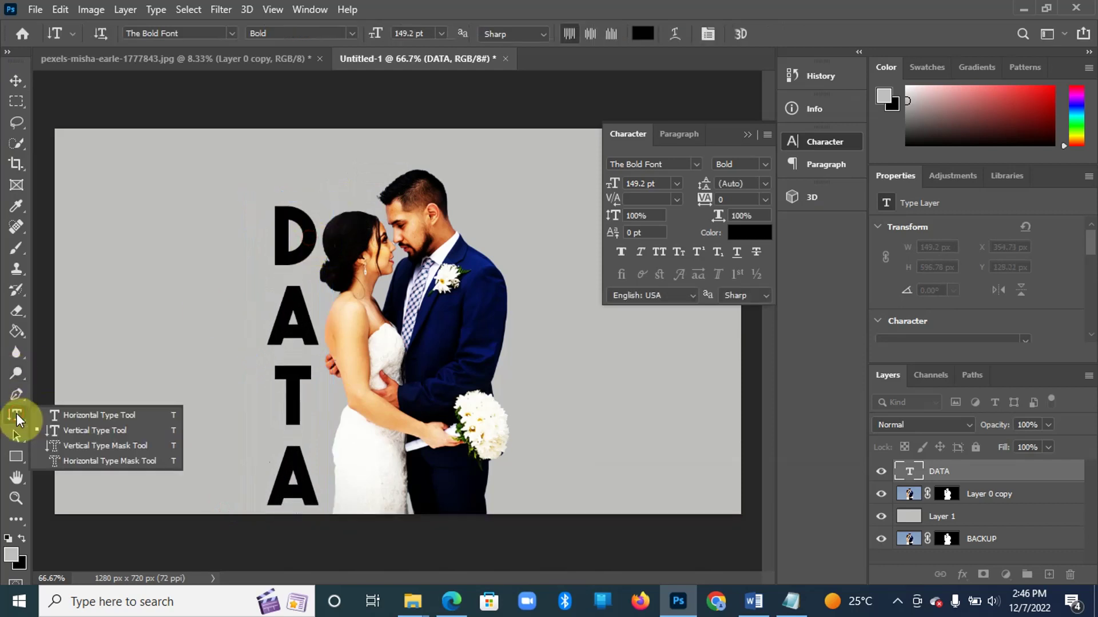
click(294, 477)
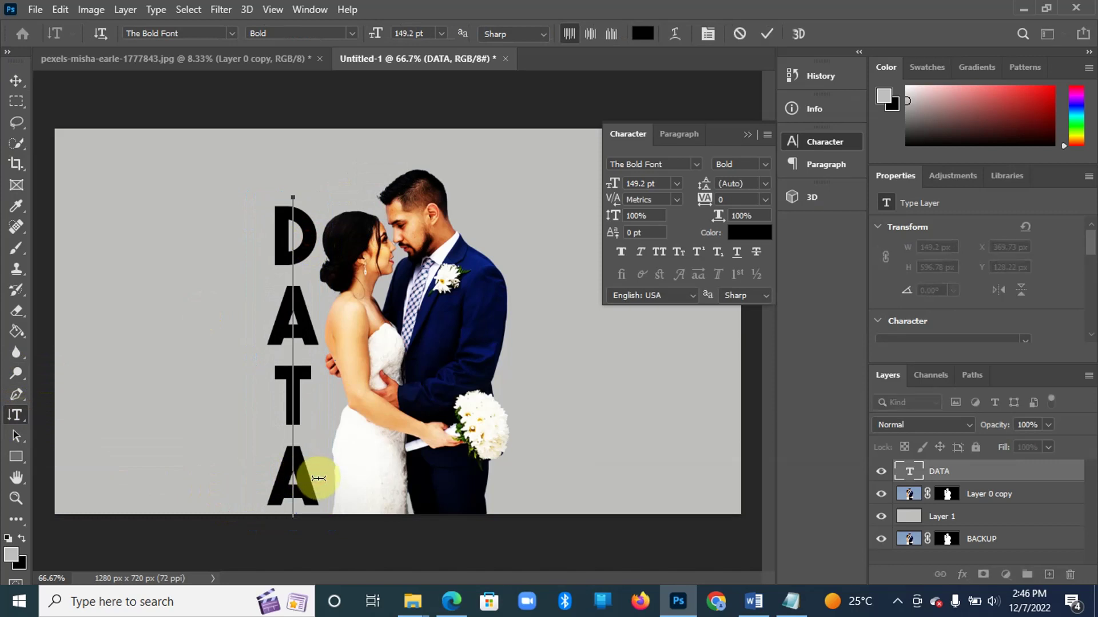
key(Delete)
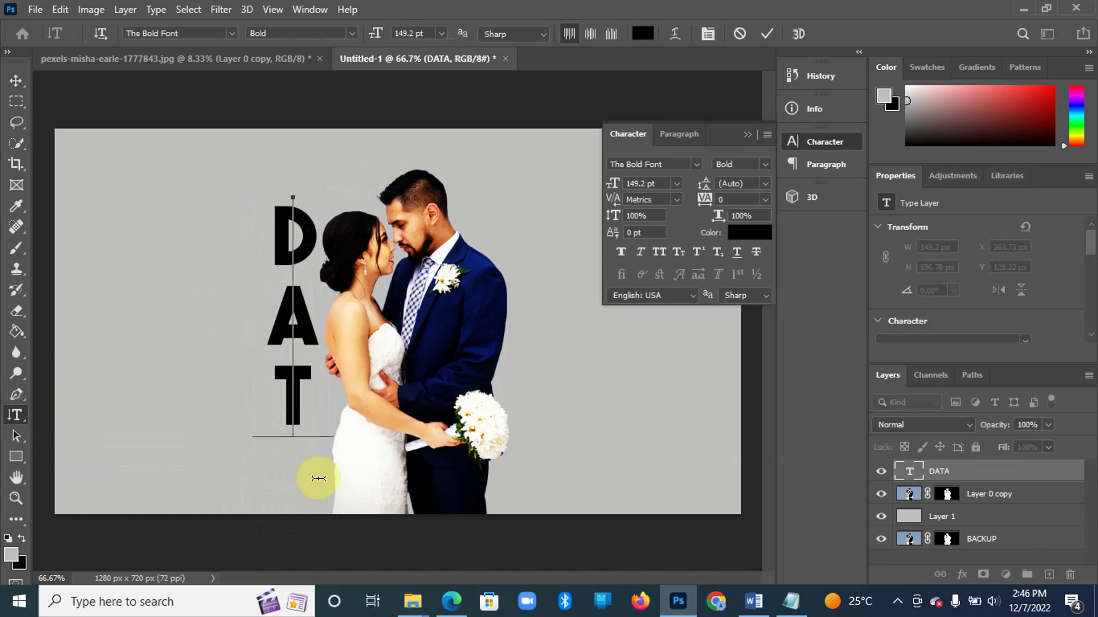
text(E)
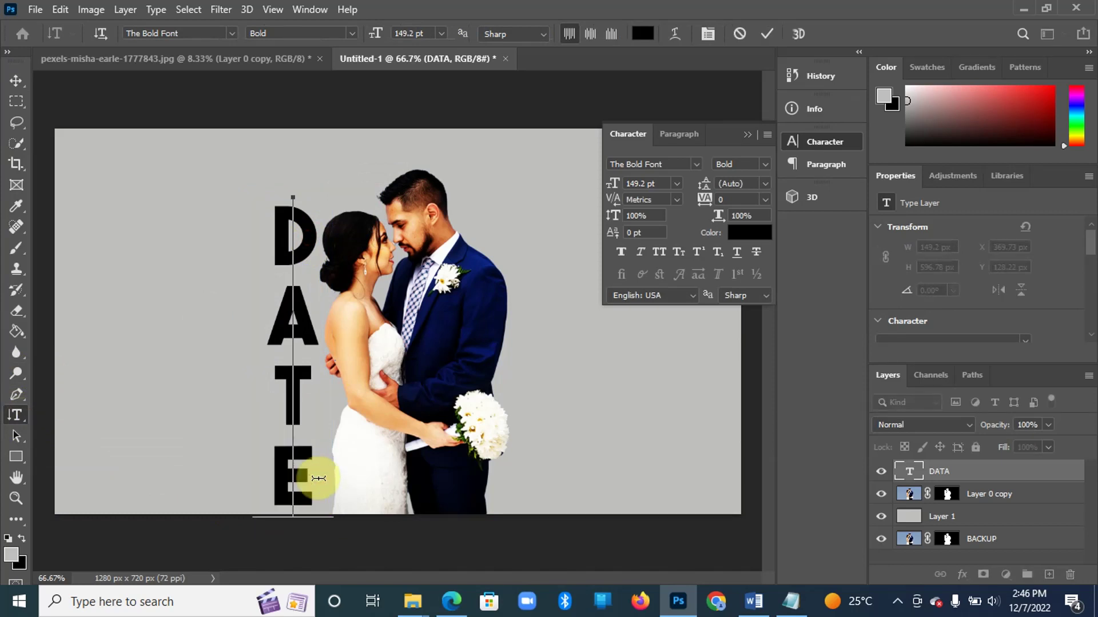
click(17, 84)
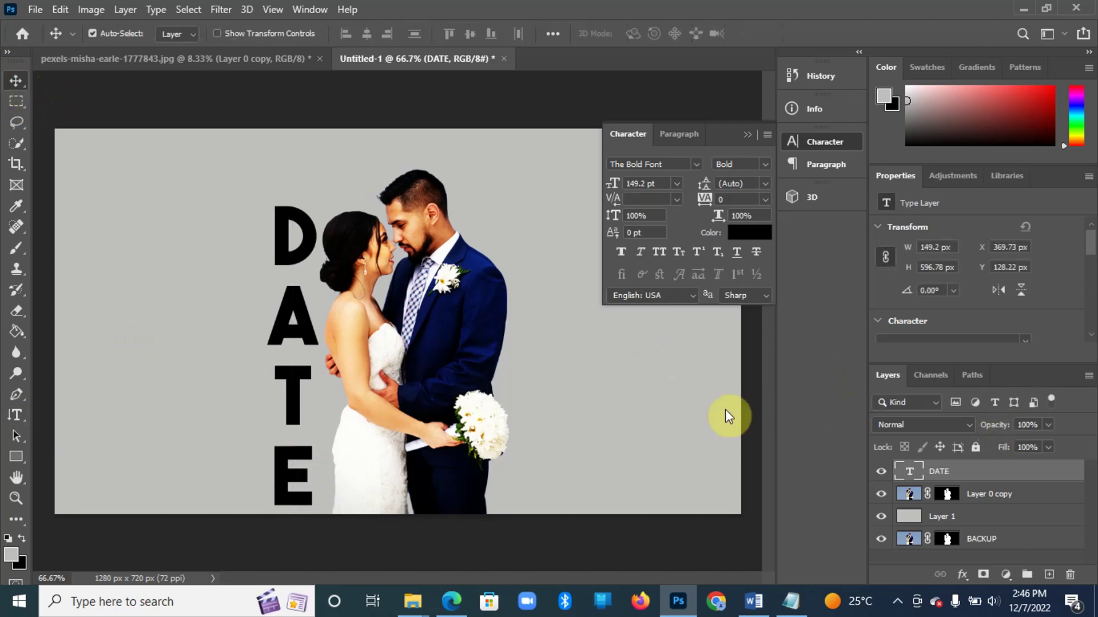
Scale the couple layer to about 80%, place it right of the DATE text on the canvas's lower edge, and commit
click(1029, 496)
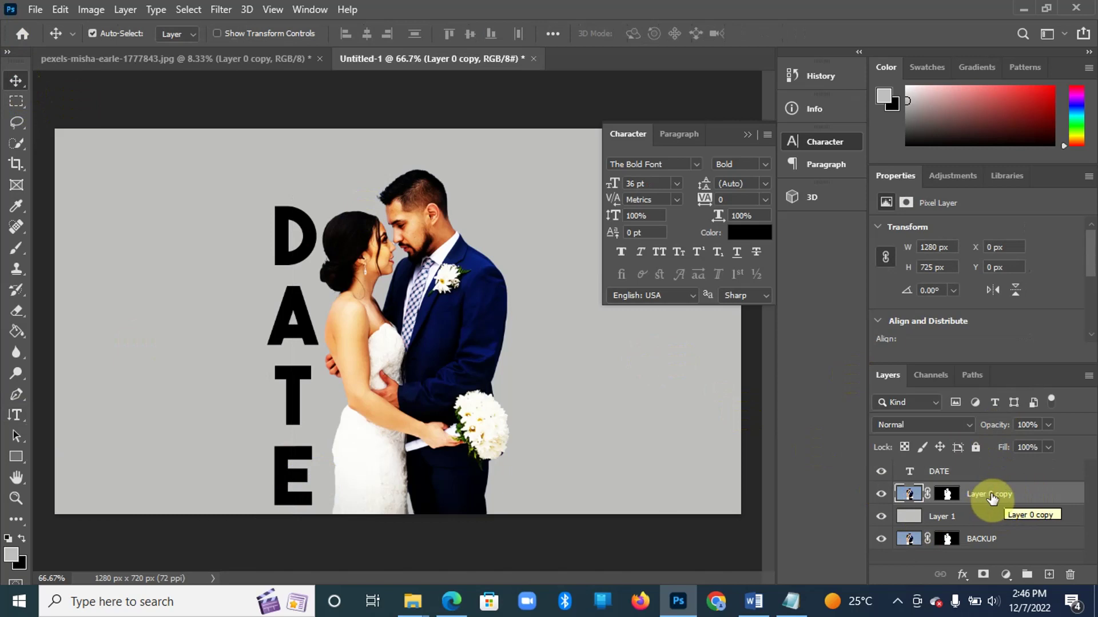
key(ctrl+t)
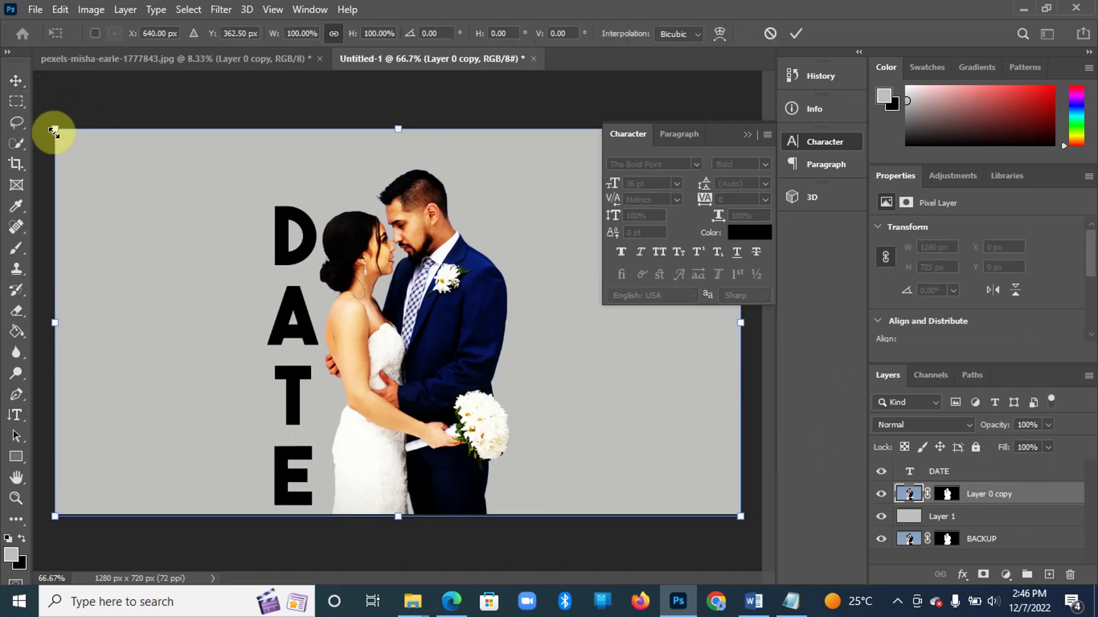
drag(58, 133, 243, 255)
click(544, 373)
drag(544, 373, 456, 367)
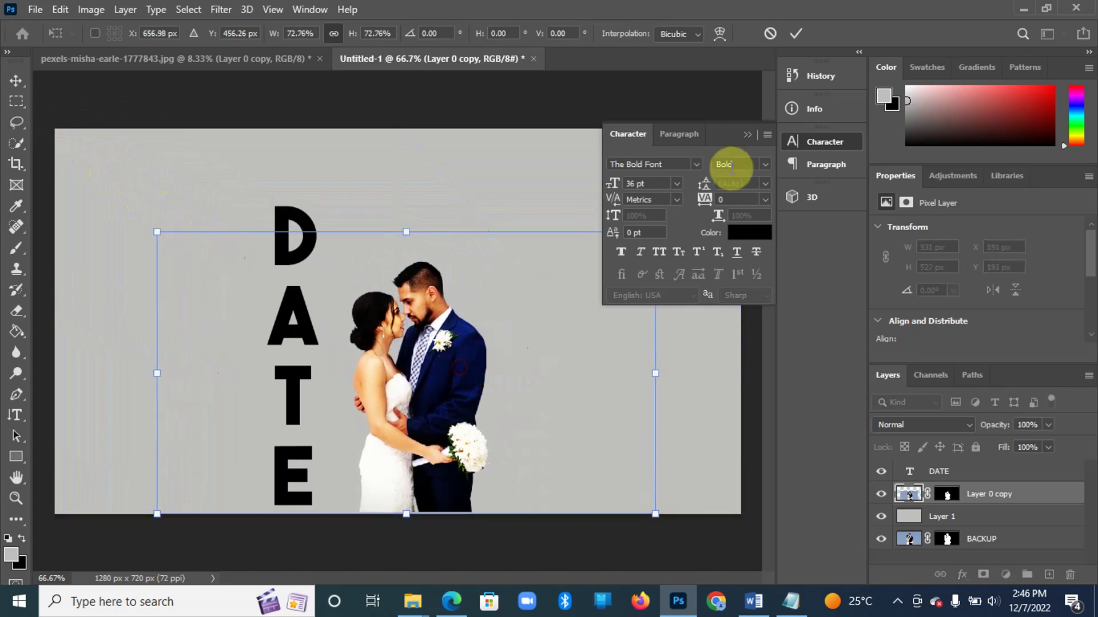
click(751, 136)
drag(655, 232, 690, 183)
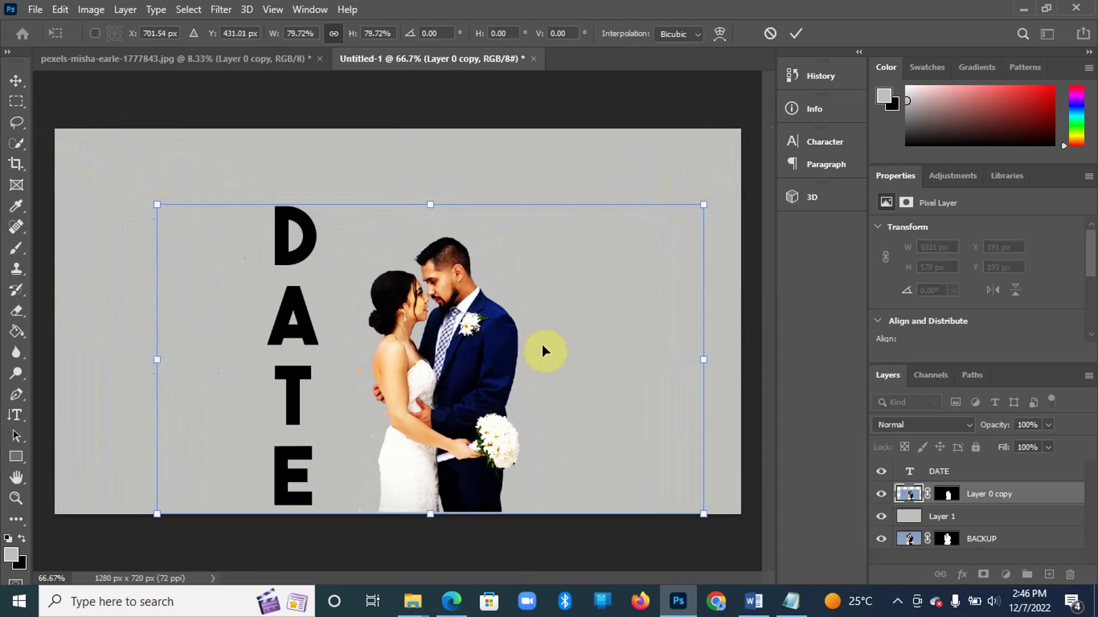
key(Return)
Move the DATE text over the bride's back and enlarge it to about 164 × 655 px, reaching the canvas's lower edge
drag(285, 317, 363, 325)
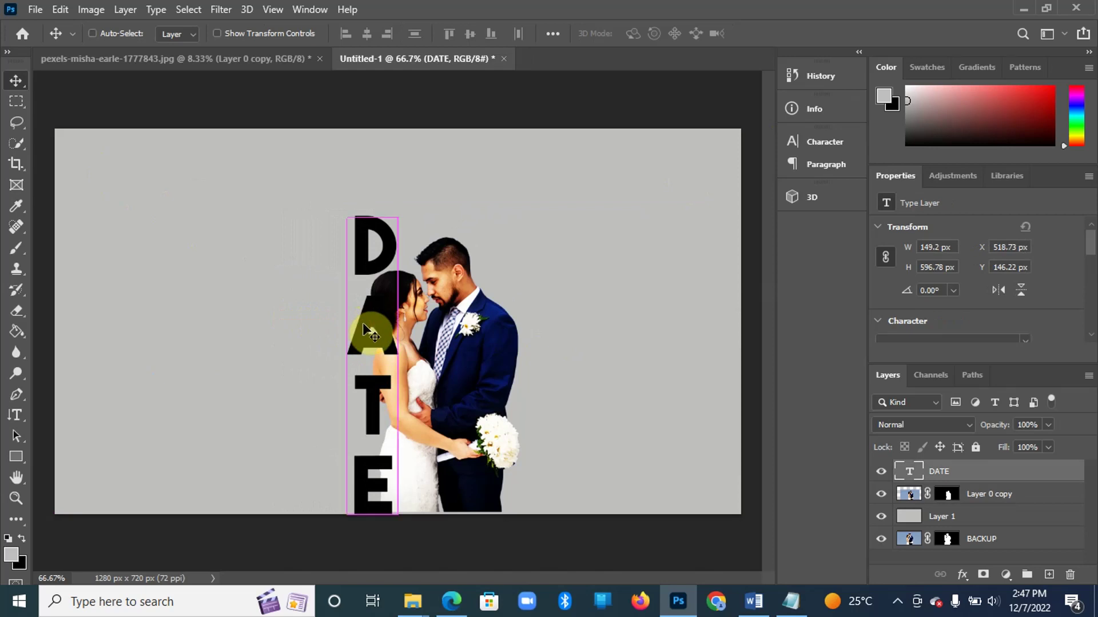
key(ctrl+t)
drag(326, 206, 303, 182)
key(Return)
drag(352, 229, 363, 233)
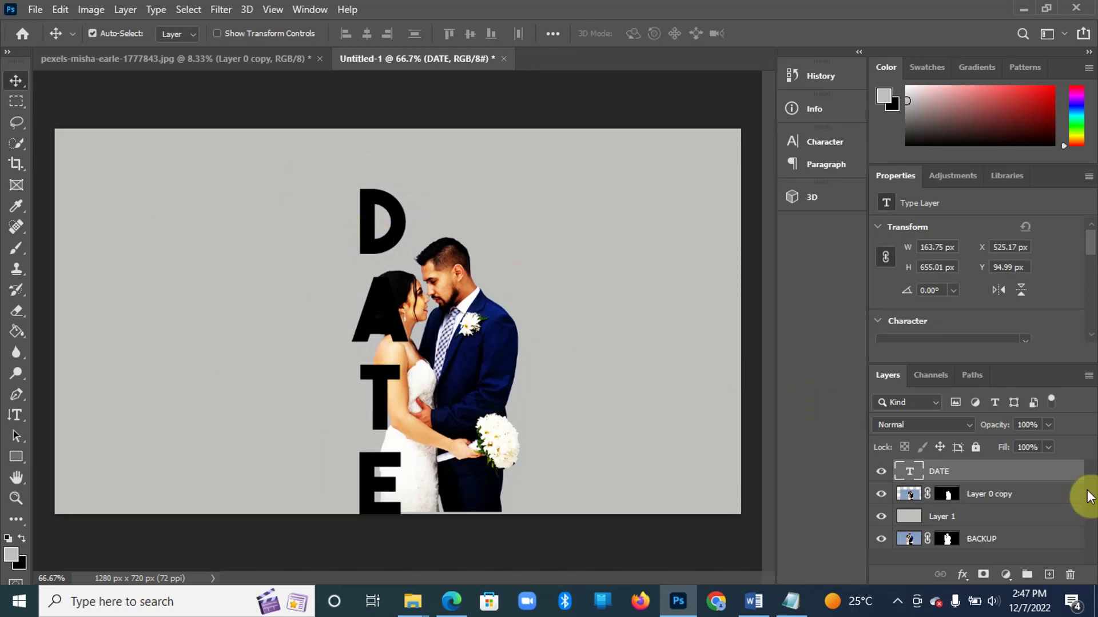
Activate the mask of Layer 0 copy with the Brush tool, and load the DATE letters' outline as a selection
click(947, 496)
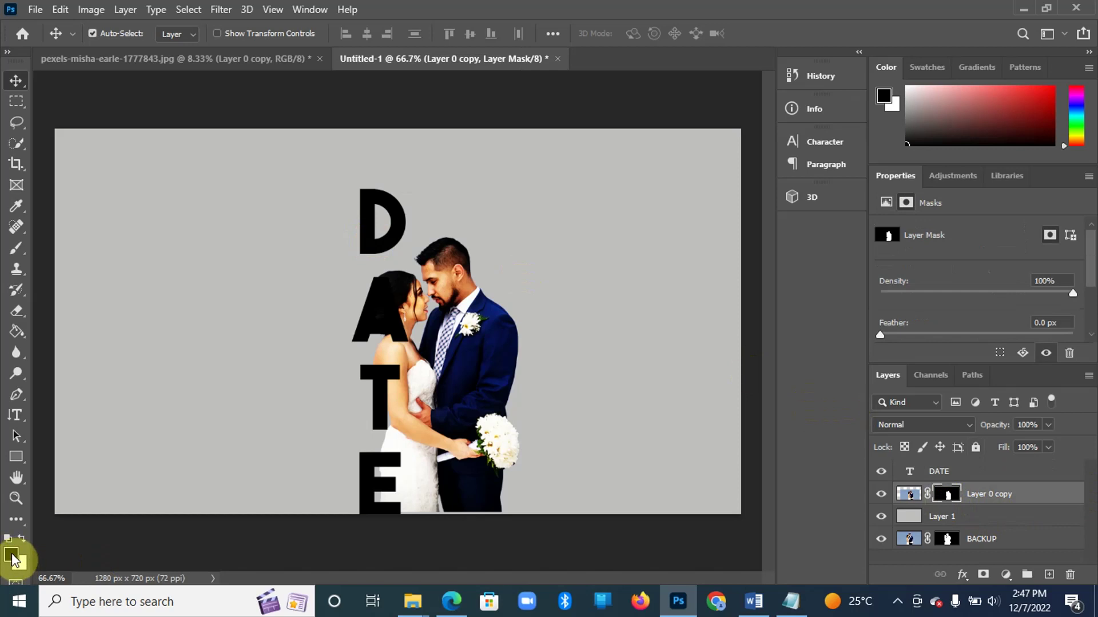
click(20, 254)
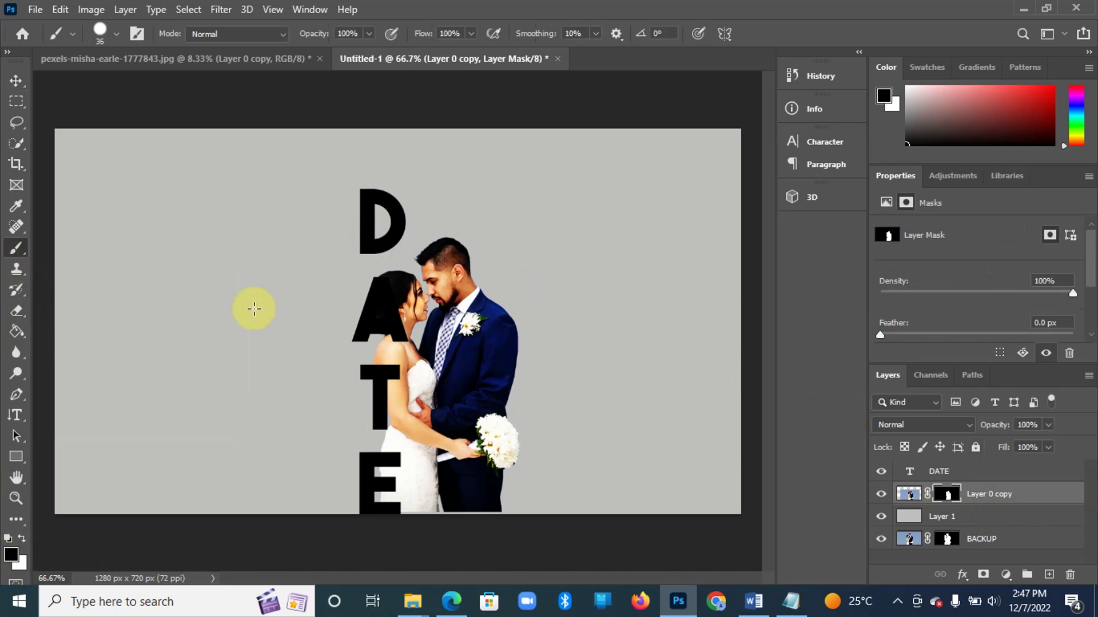
mouse_move(376, 318)
mouse_down()
mouse_move(372, 304)
mouse_move(381, 314)
mouse_move(380, 302)
mouse_move(369, 317)
mouse_move(392, 309)
mouse_move(364, 314)
mouse_move(379, 311)
mouse_up()
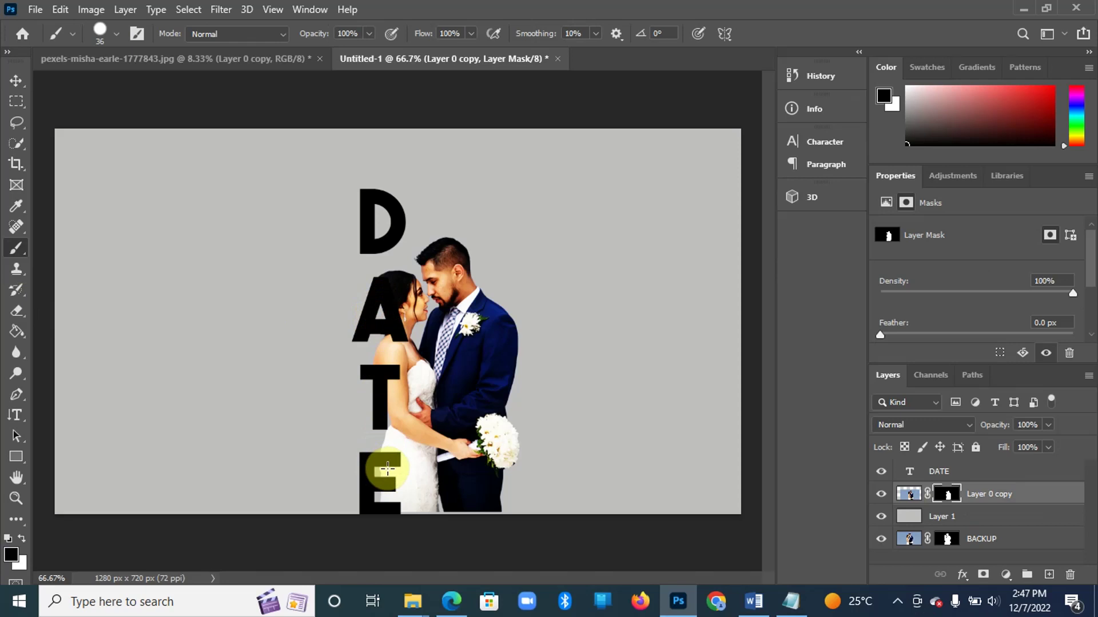
drag(387, 470, 387, 473)
mouse_move(388, 490)
mouse_down()
mouse_move(382, 499)
mouse_move(360, 372)
mouse_up()
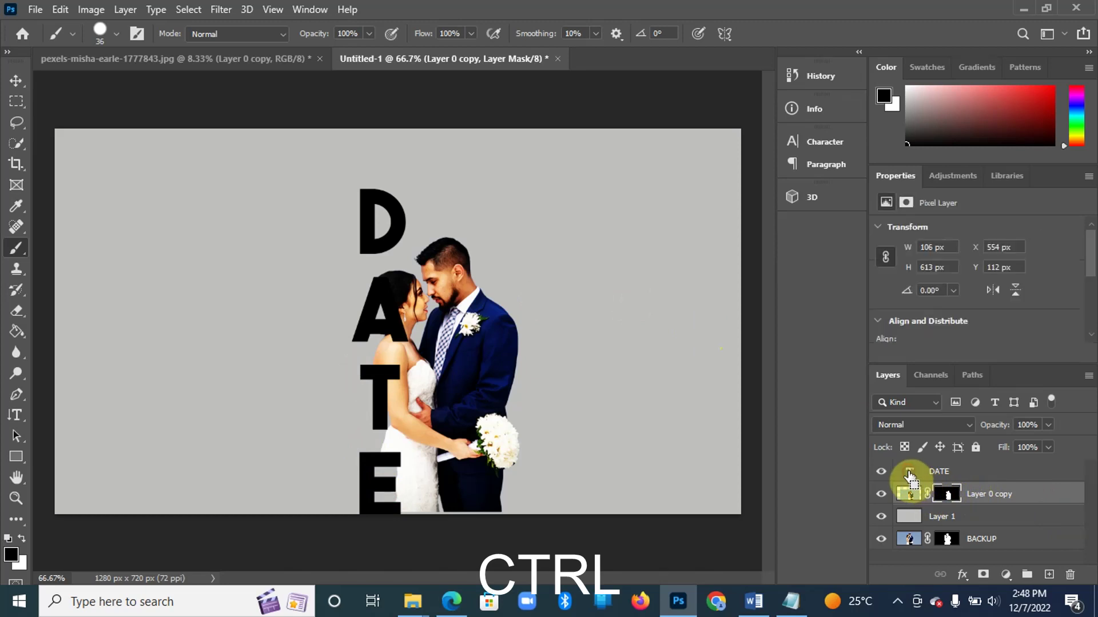
ctrl+click(909, 474)
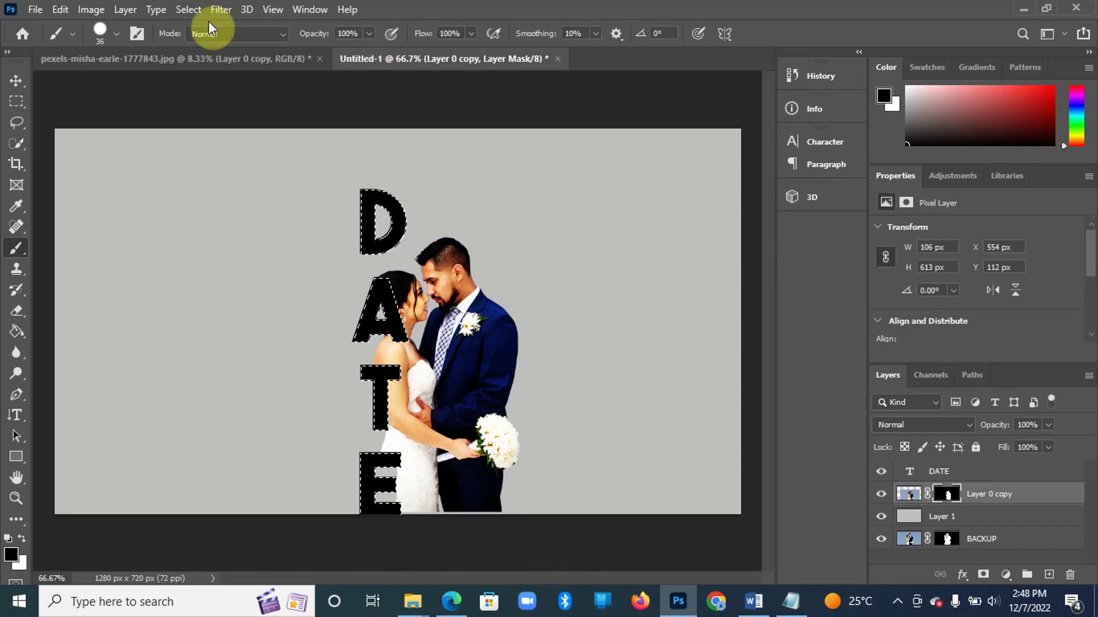
Expand the letter selection by 4 pixels, fill it with black on the couple layer's mask, and deselect
click(194, 10)
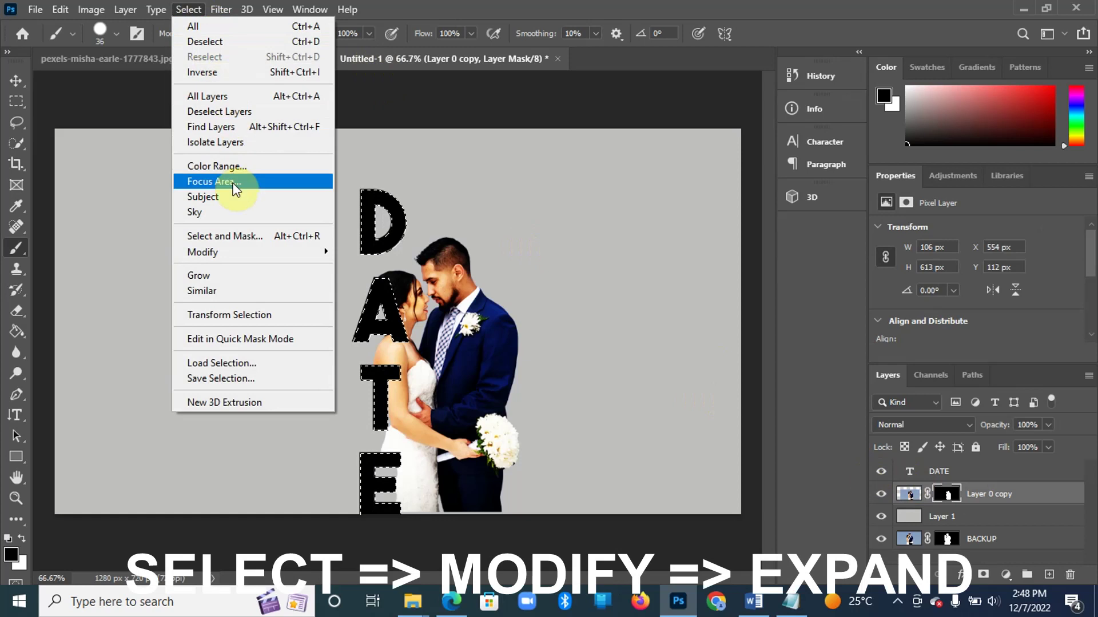
mouse_move(244, 252)
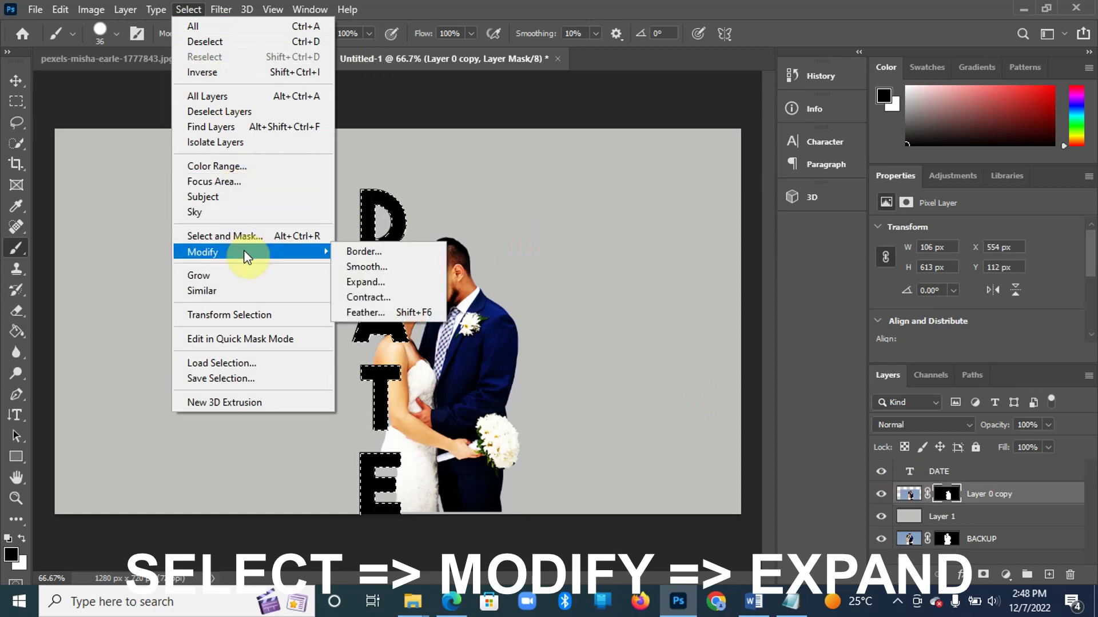
click(375, 282)
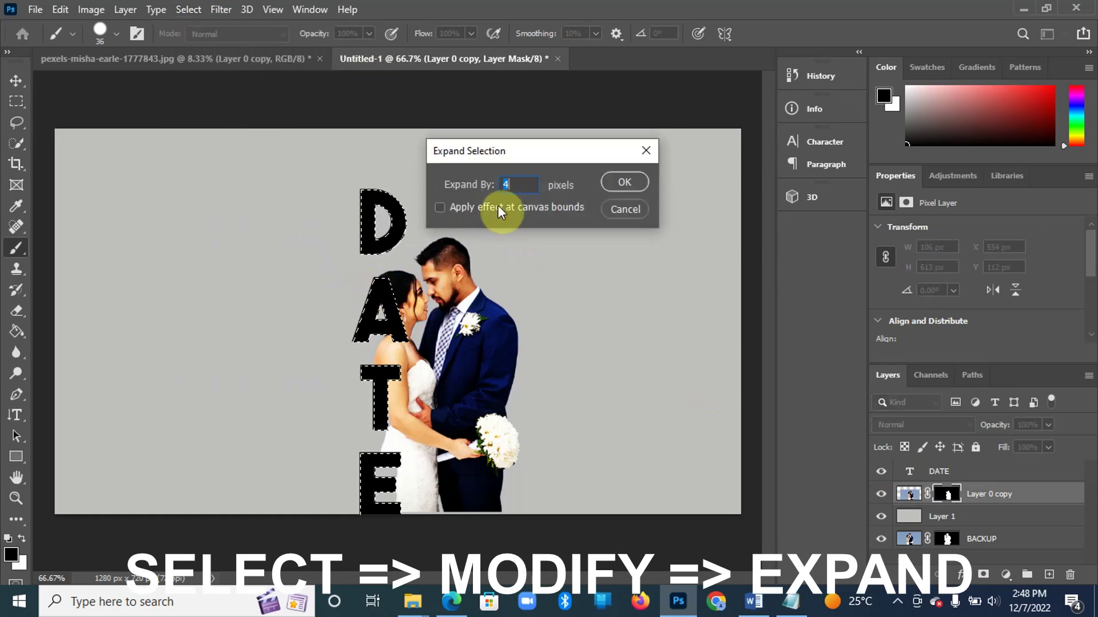
click(509, 185)
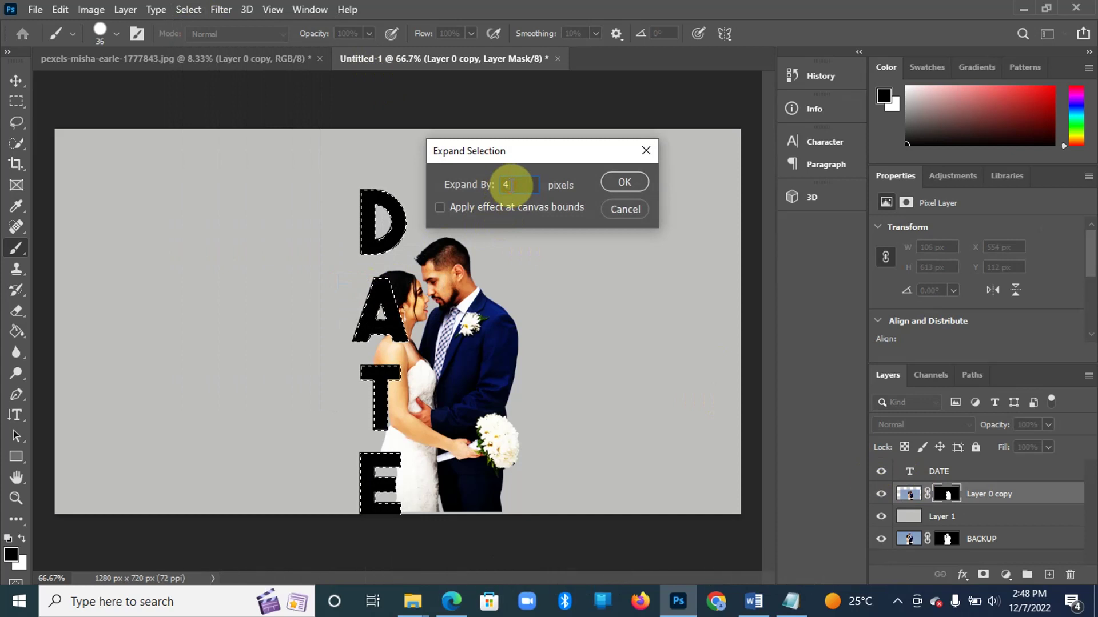
click(625, 183)
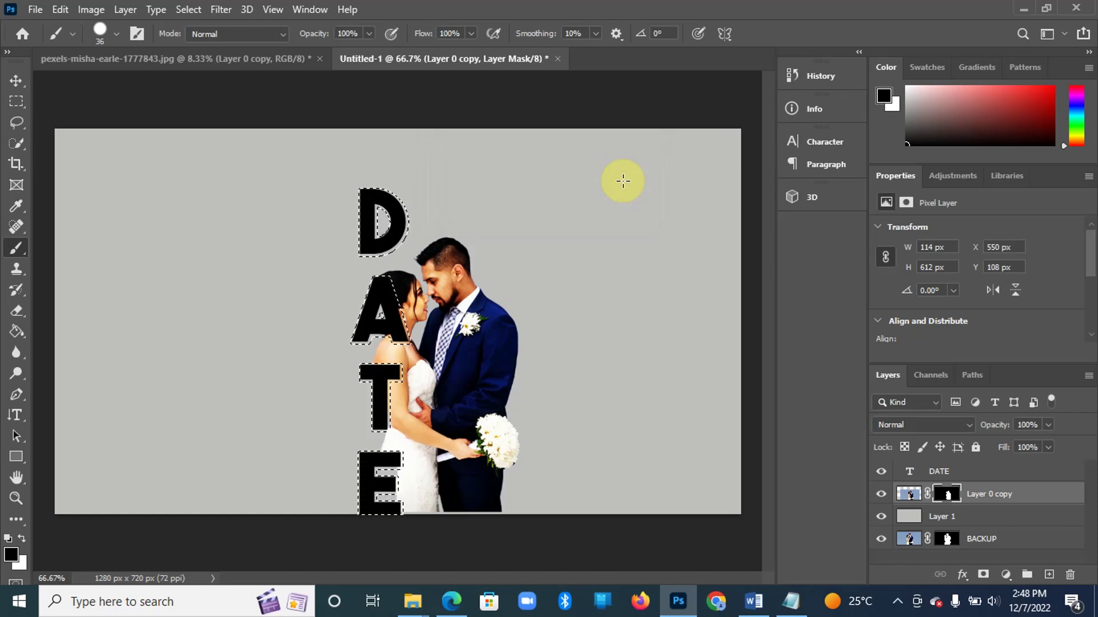
key(alt+BackSpace)
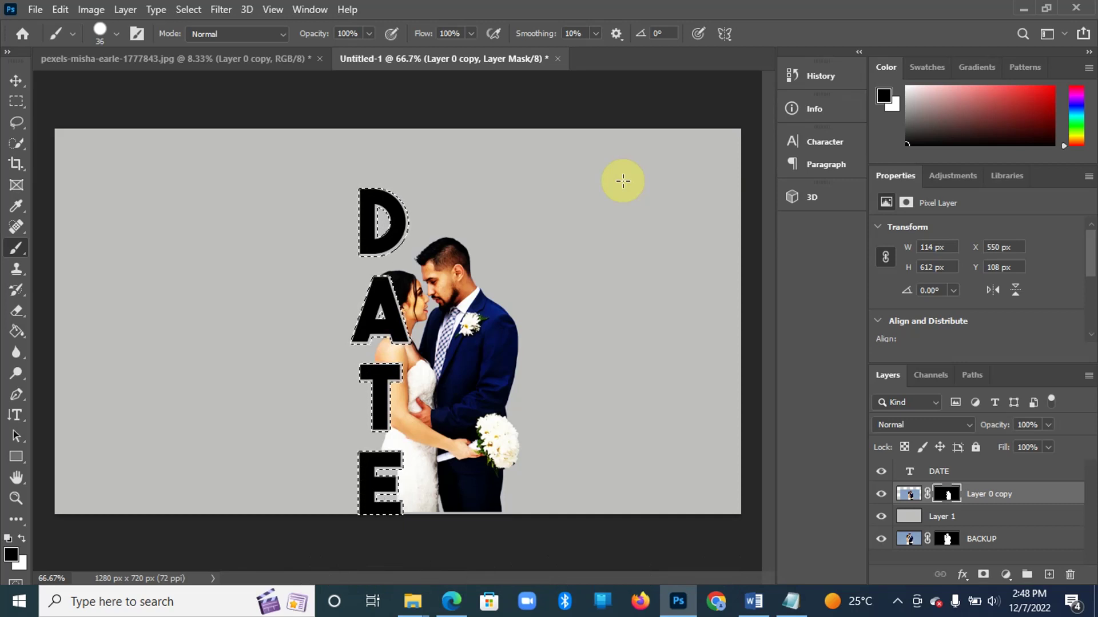
key(ctrl+d)
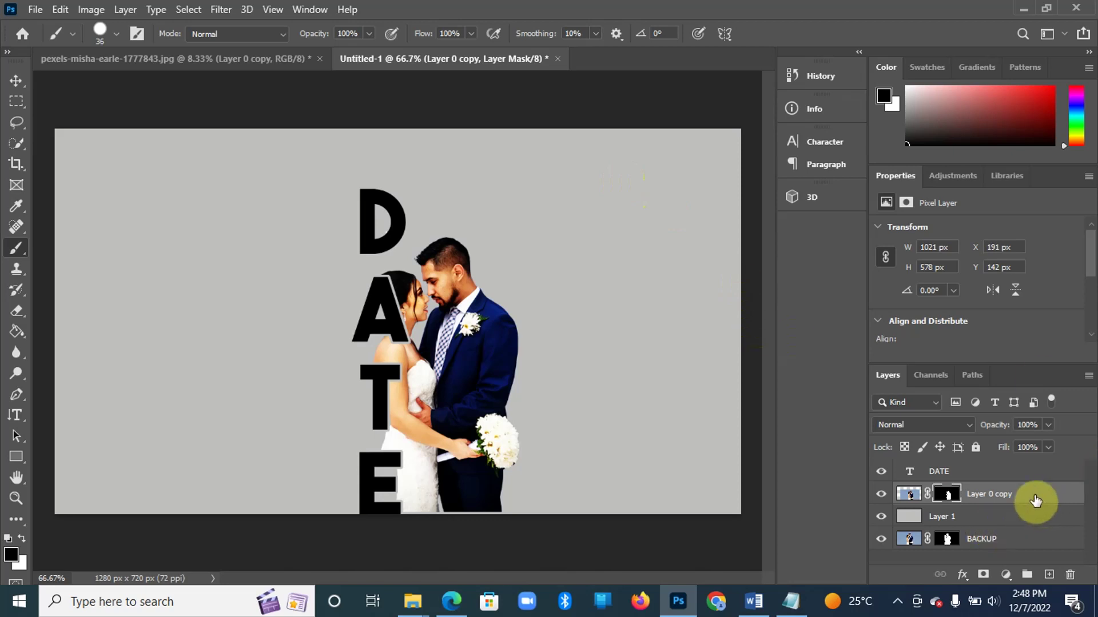
Apply a white (FFF) Color Overlay at 100% opacity to the gray background layer, Layer 1
click(979, 518)
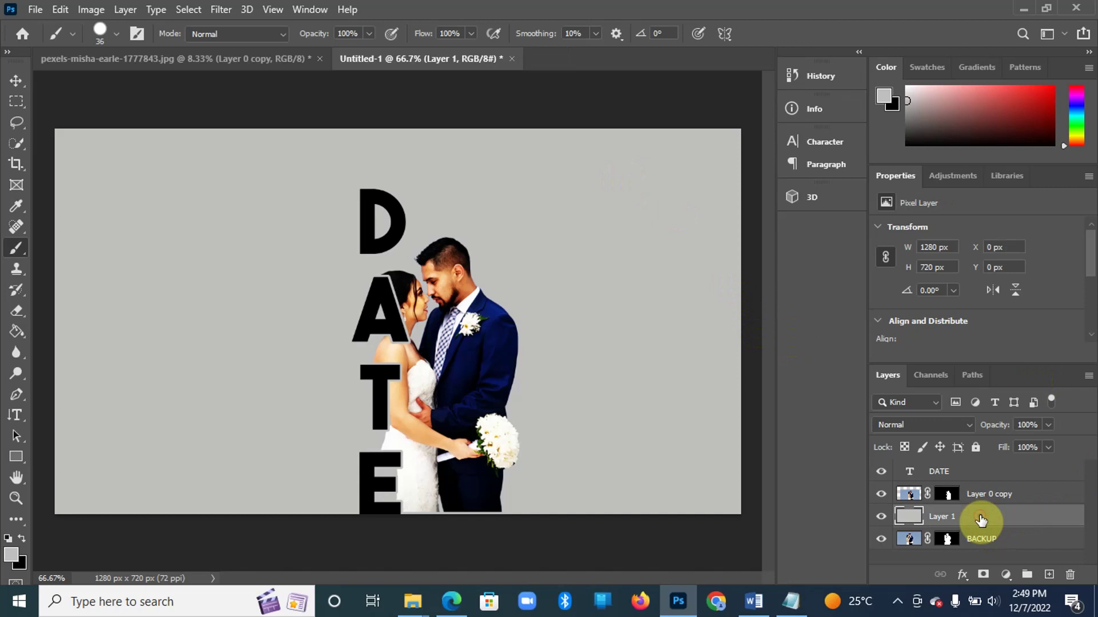
double_click(980, 520)
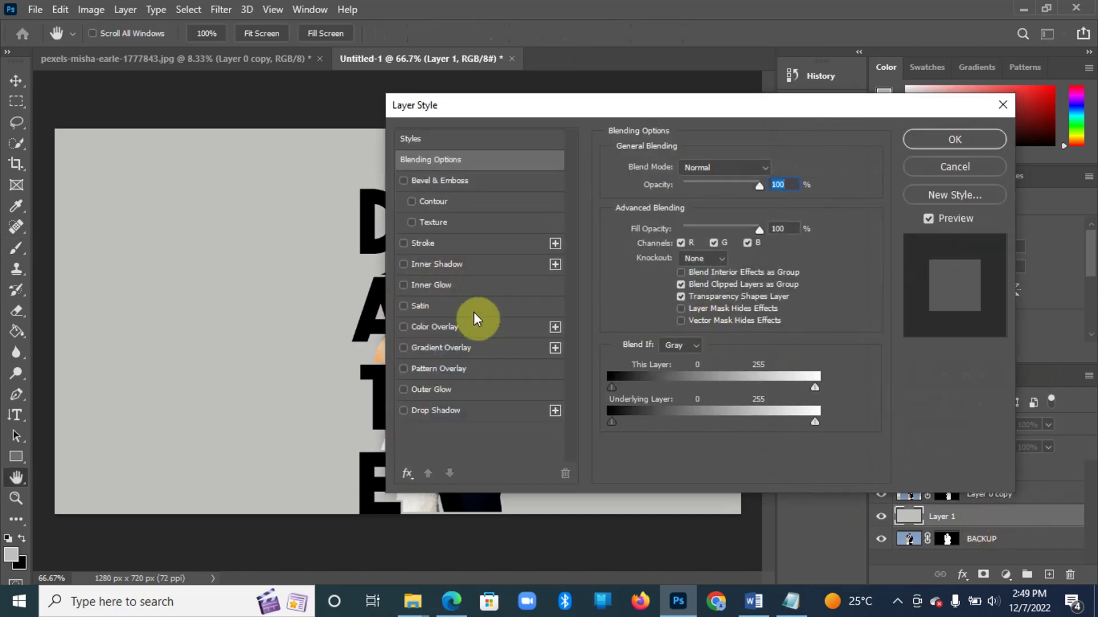
click(443, 327)
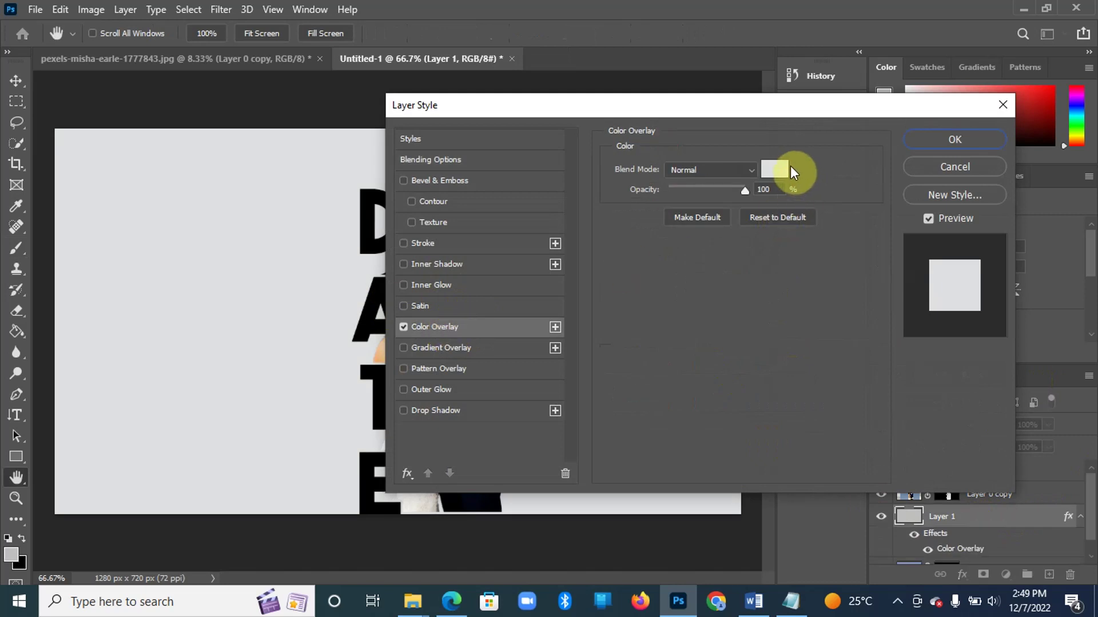
click(774, 170)
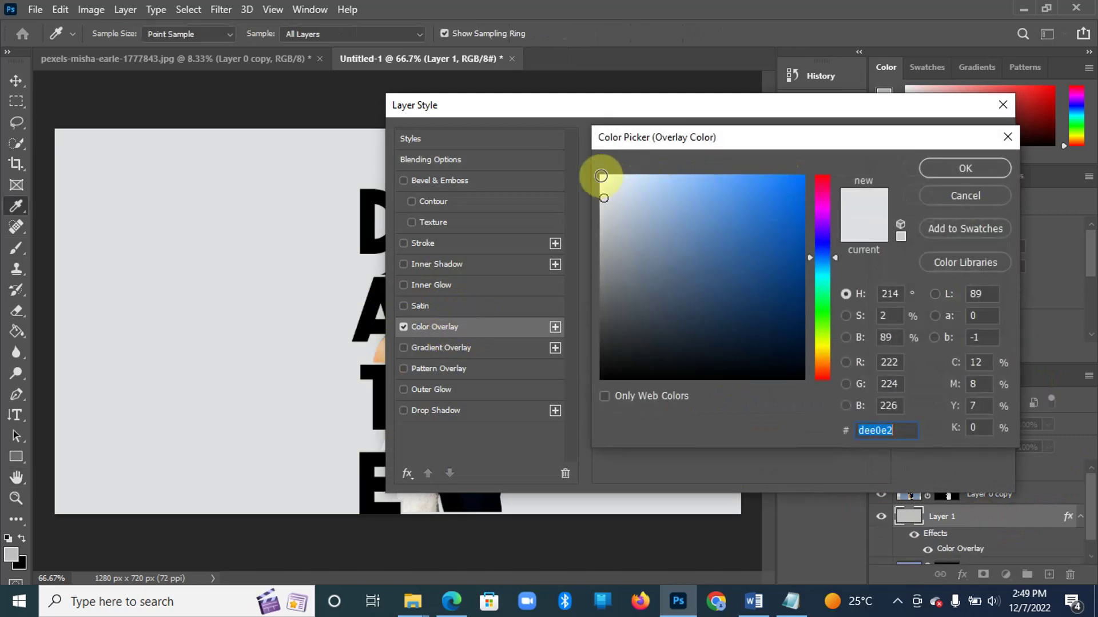
click(601, 177)
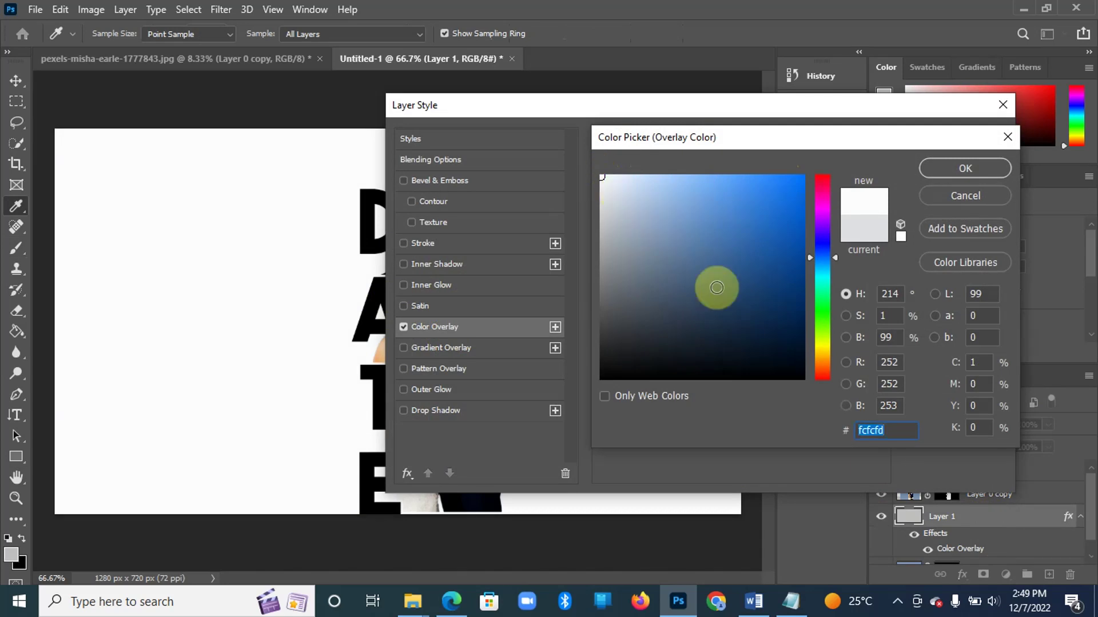
text(FFF)
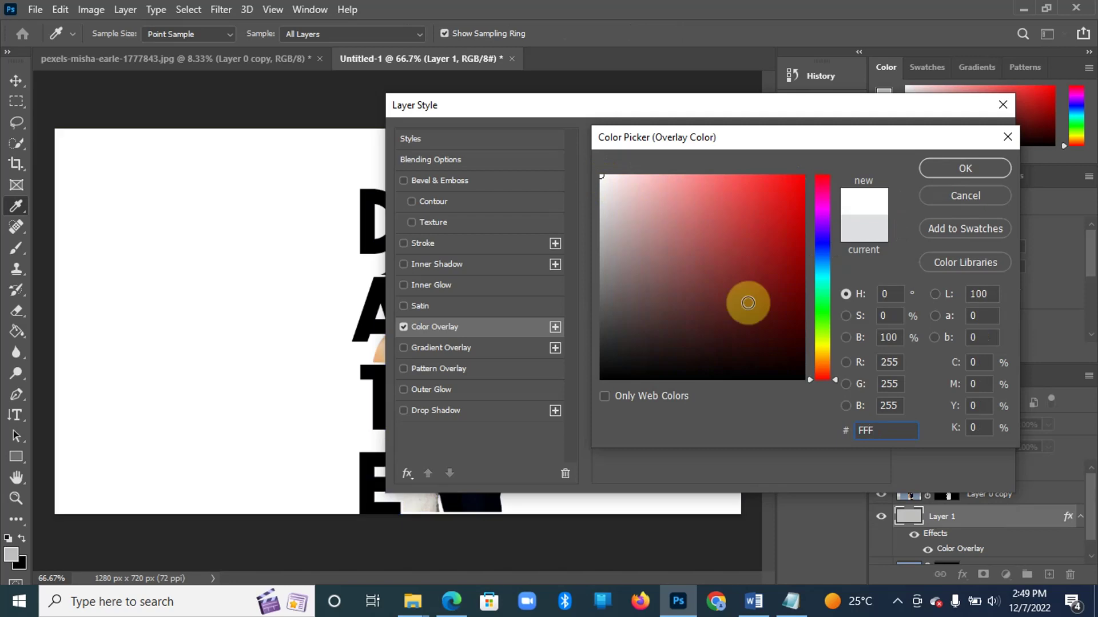
click(980, 169)
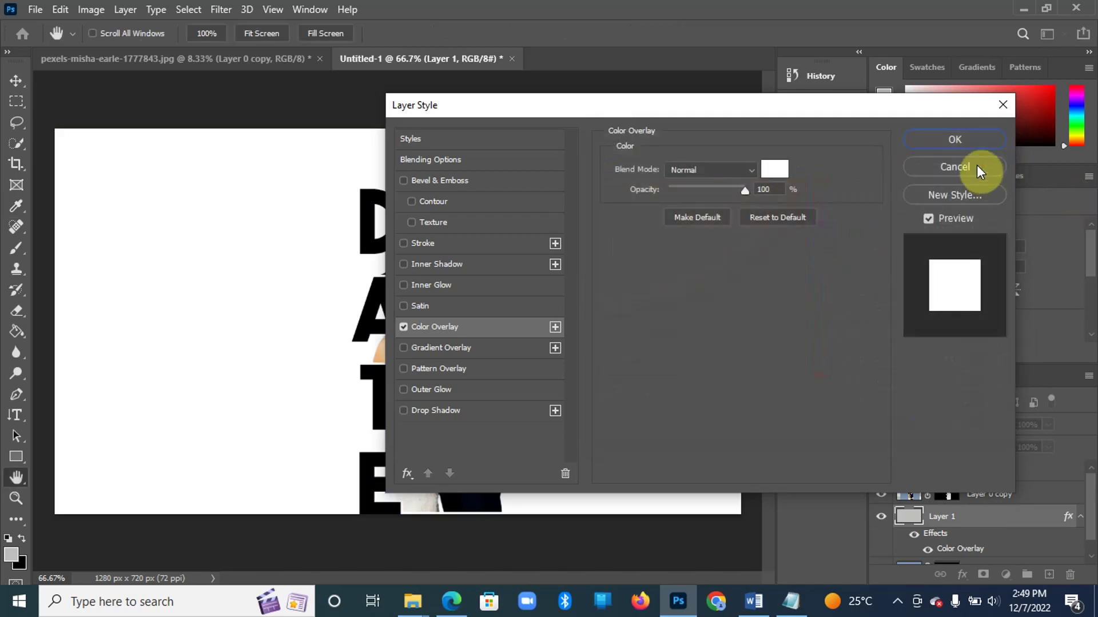
click(966, 138)
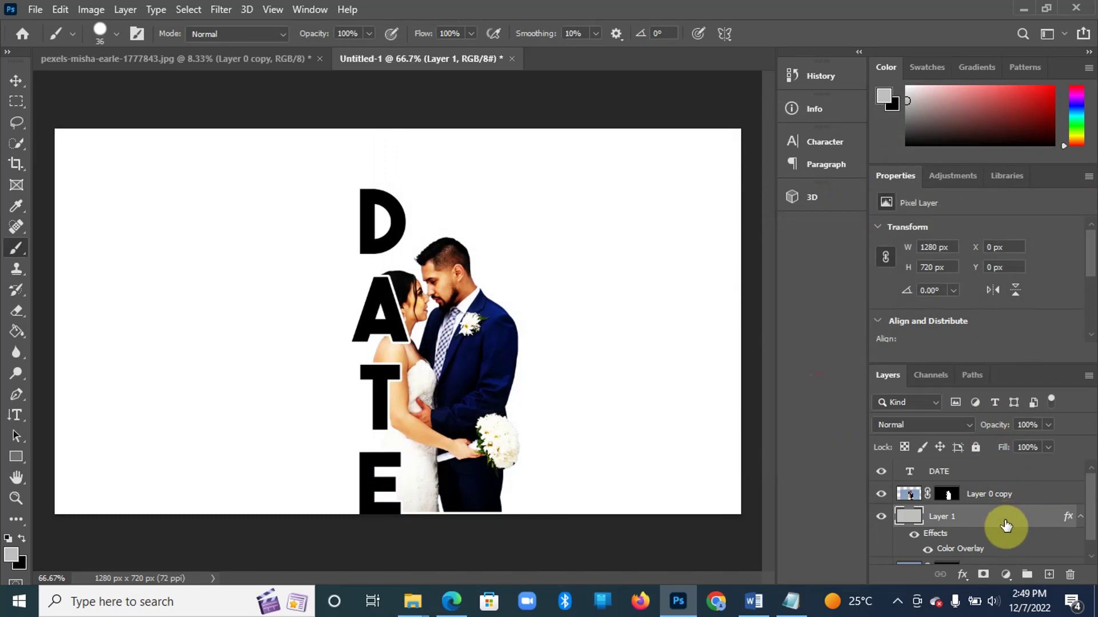
Duplicate the couple layer, Layer 0 copy, and place the duplicate above the DATE text layer
click(1039, 495)
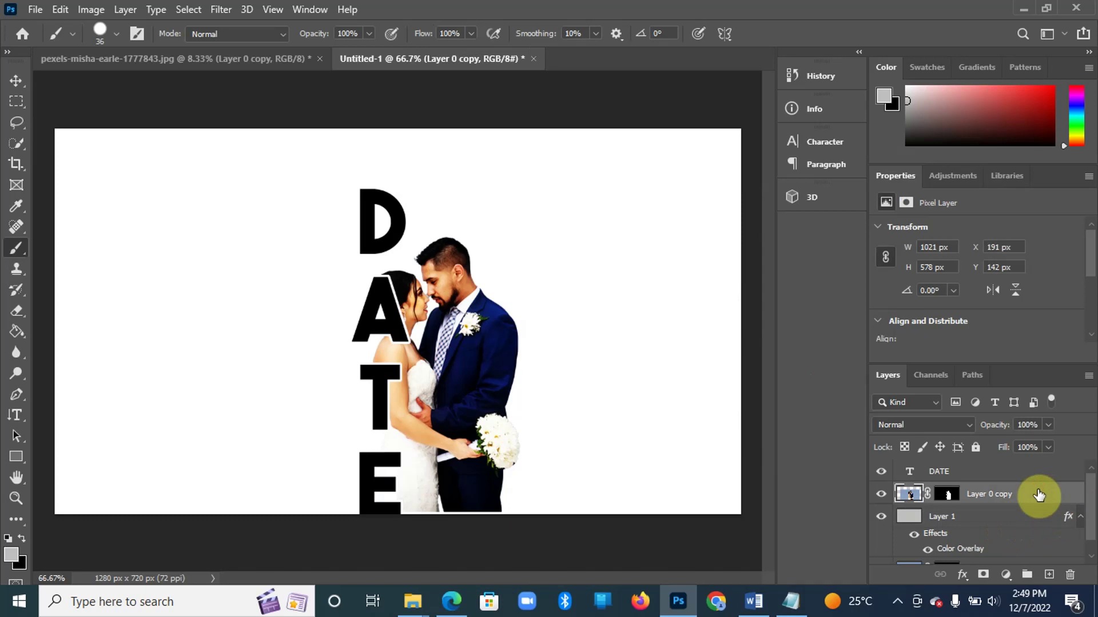
key(ctrl+j)
drag(1038, 498, 1037, 469)
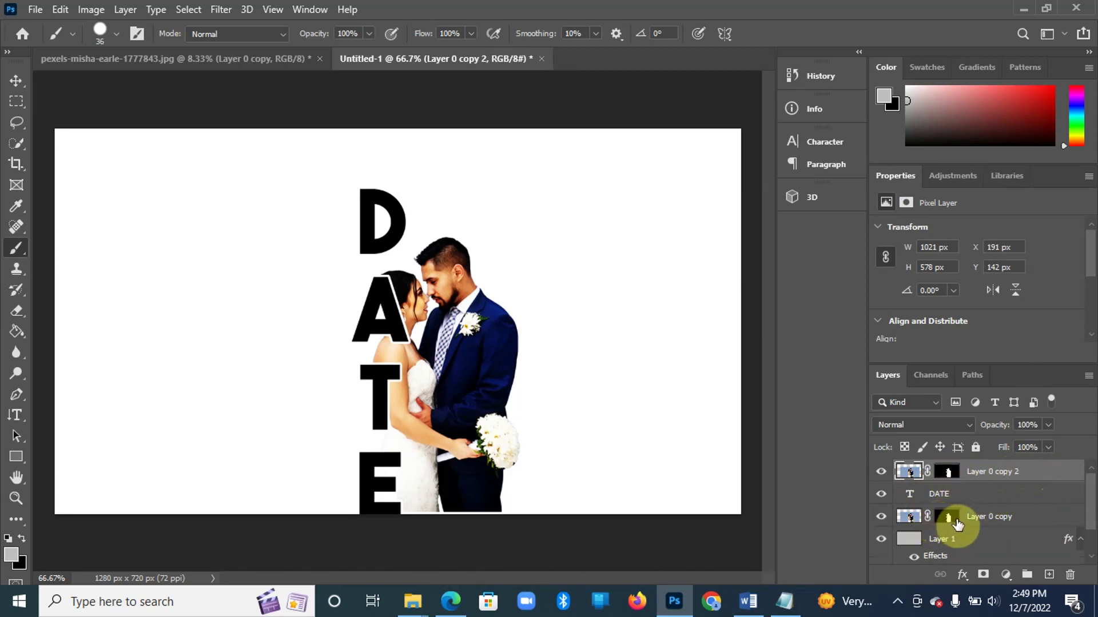
Delete the duplicate couple layer's mask and clip the layer to the DATE text with a clipping mask
right_click(946, 473)
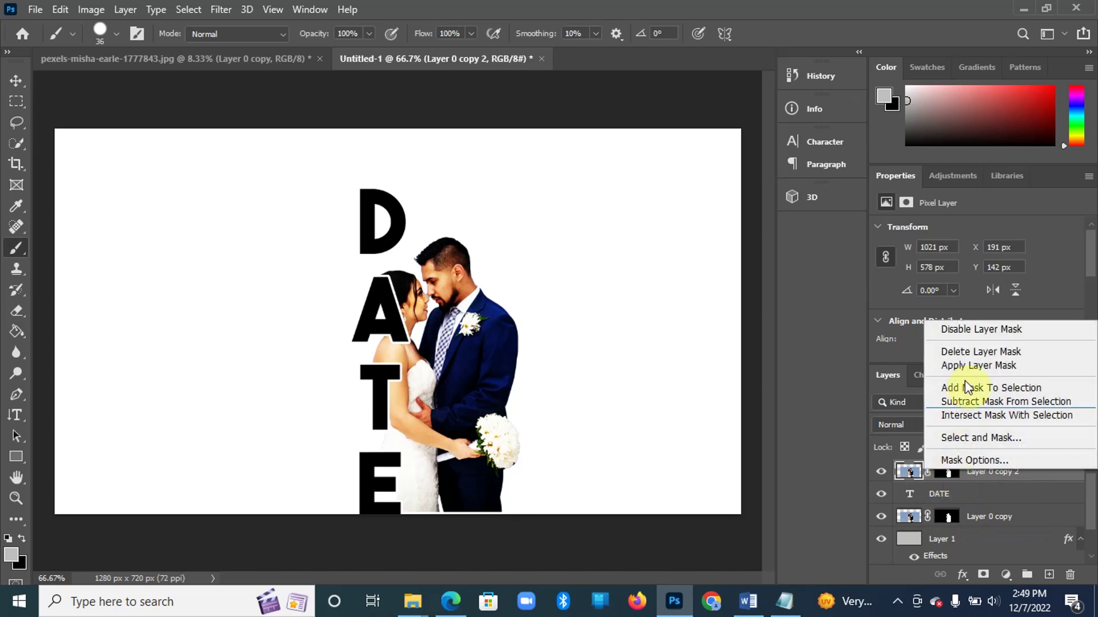
click(987, 351)
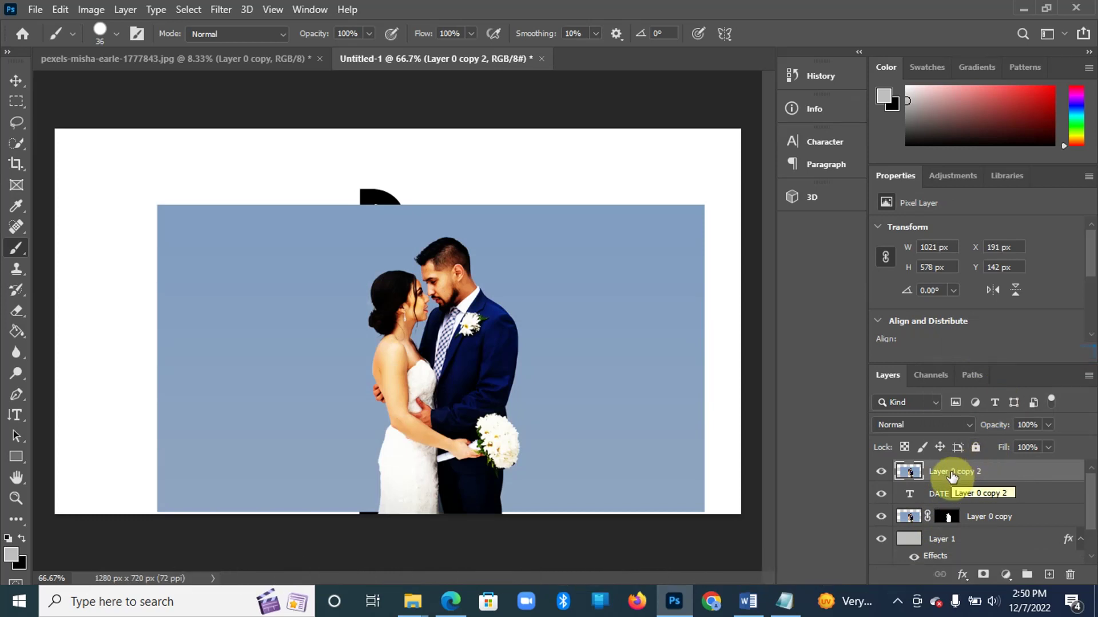
right_click(951, 475)
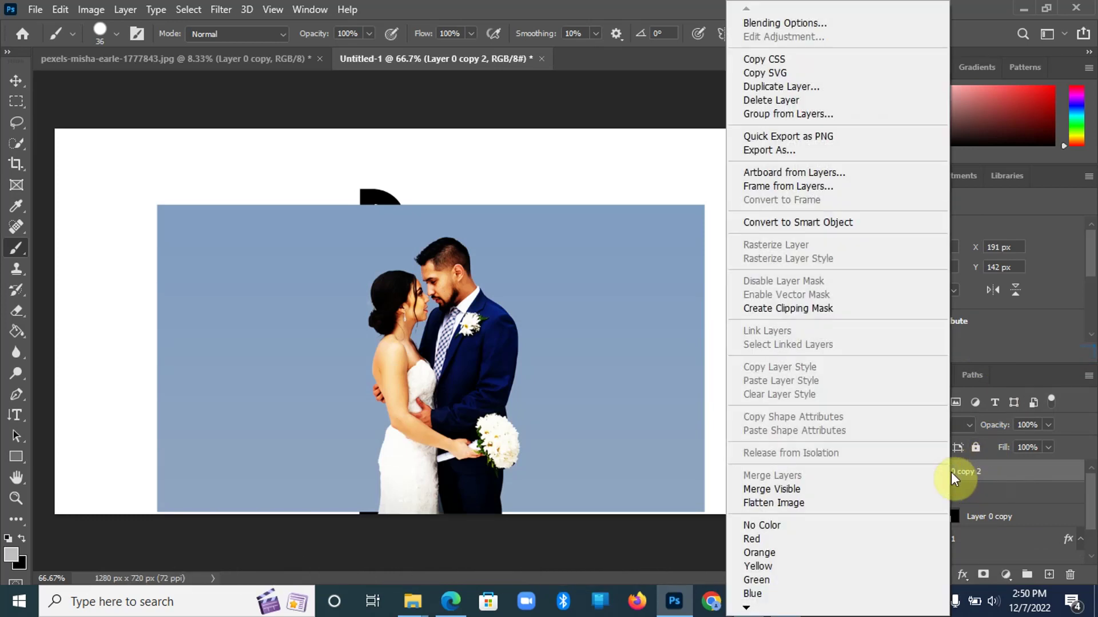
click(830, 318)
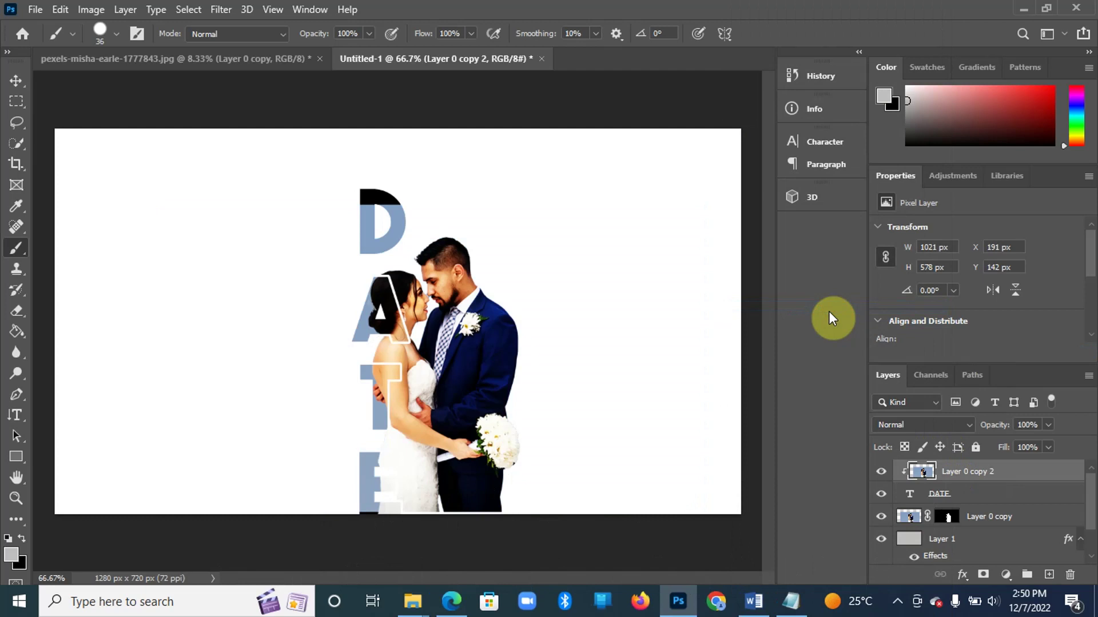
Add the horizontal text "SAVE" in black 36 pt The Bold Font to the left of the DATE letters and shift it slightly down
click(19, 412)
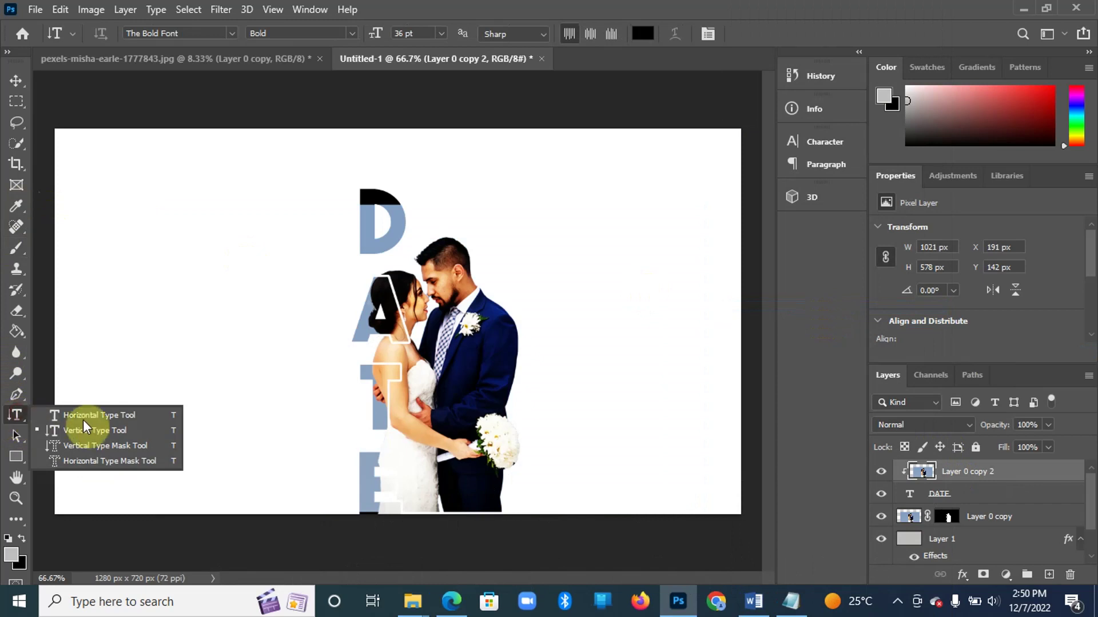
click(88, 419)
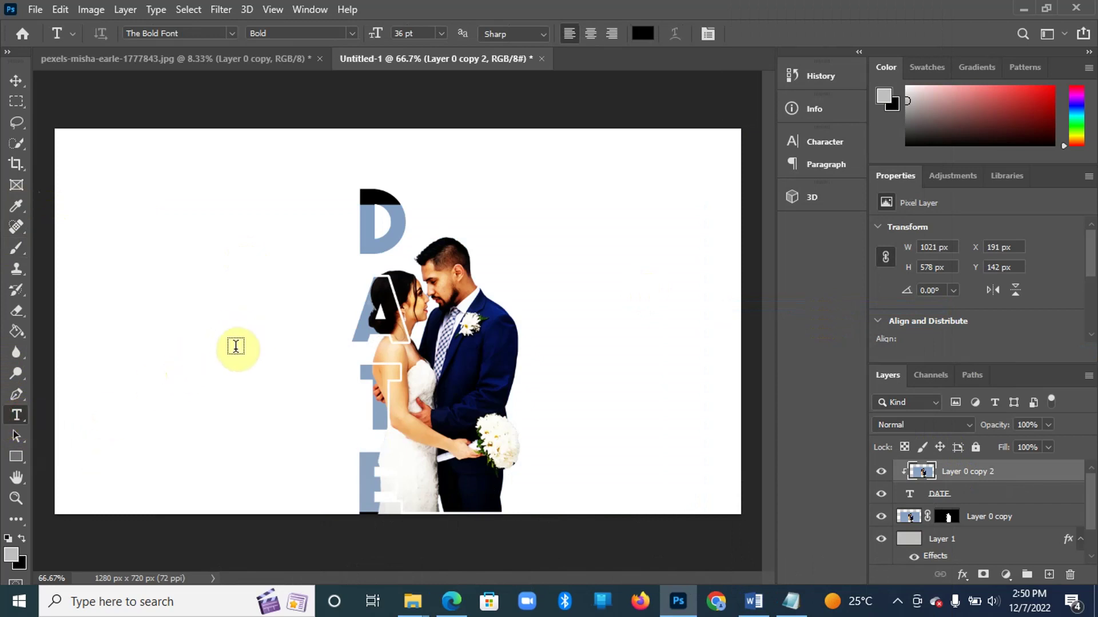
click(235, 346)
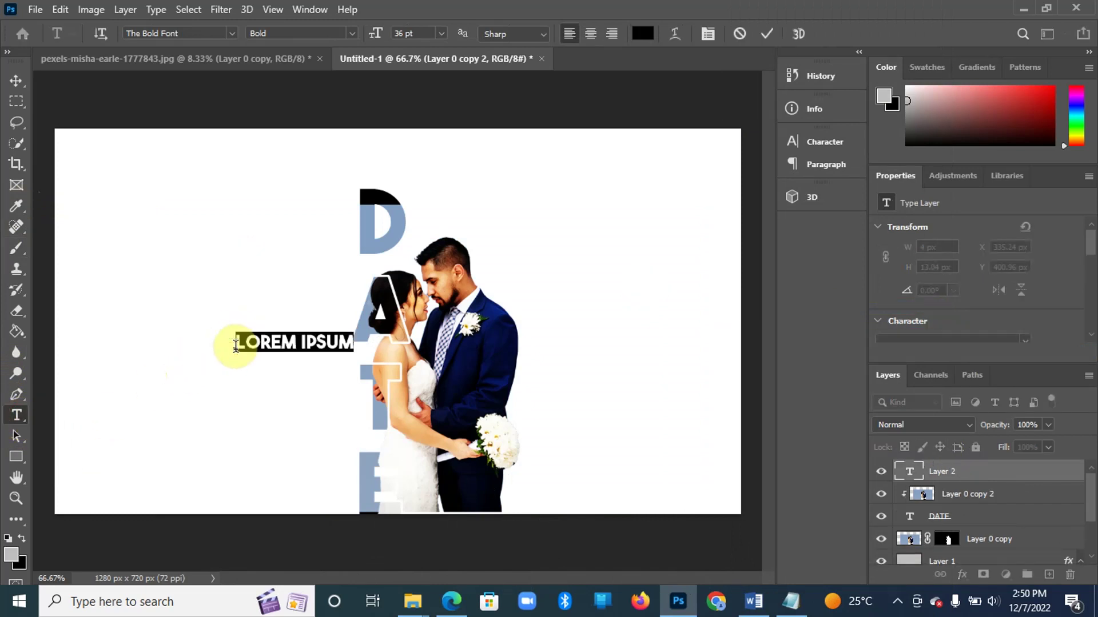
text(SAVE)
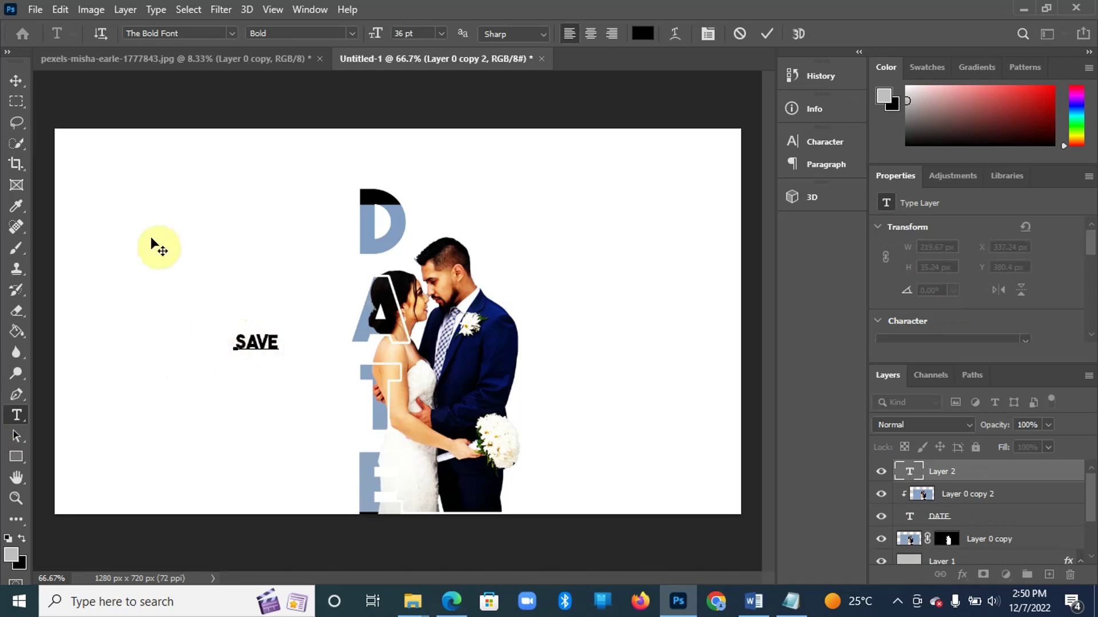
click(17, 80)
mouse_move(264, 346)
mouse_down()
mouse_move(284, 360)
mouse_move(259, 359)
mouse_up()
Extend the SAVE text to read "SAVE THE"
click(16, 415)
click(222, 362)
click(268, 355)
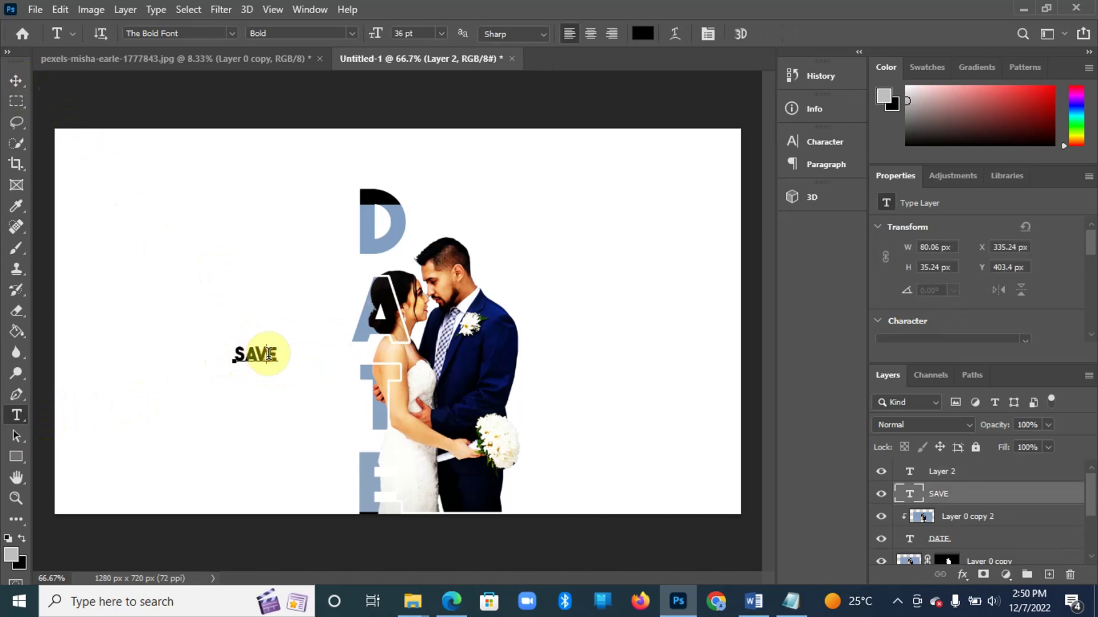
text(THE)
click(18, 82)
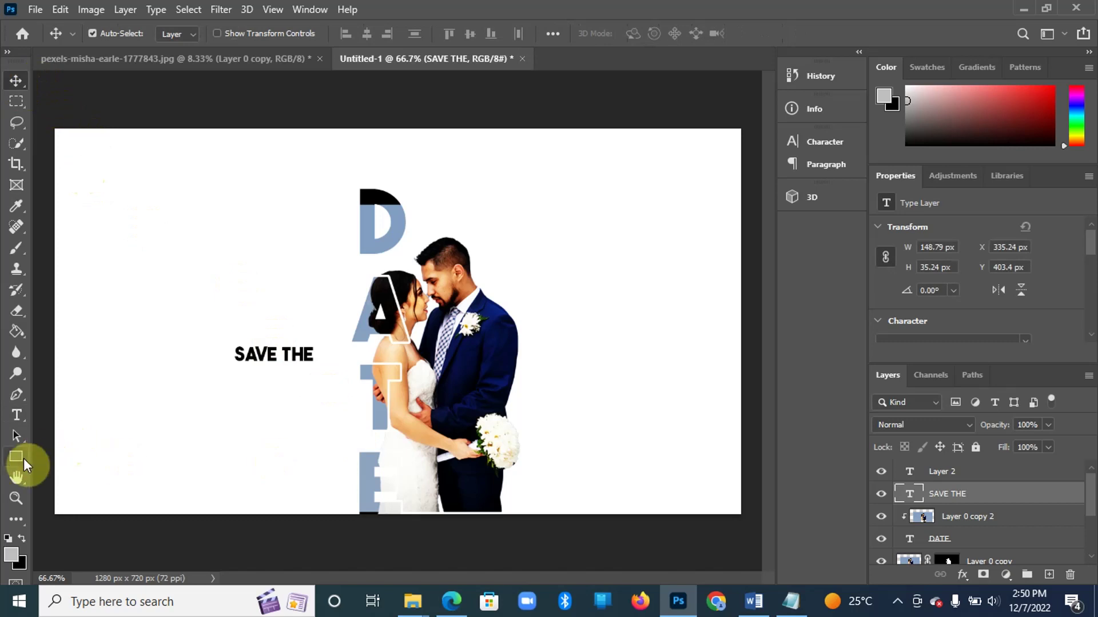
Draw a thin rectangle about 138 × 7 px beneath the SAVE THE text and give it a black (000000) Color Overlay
click(16, 456)
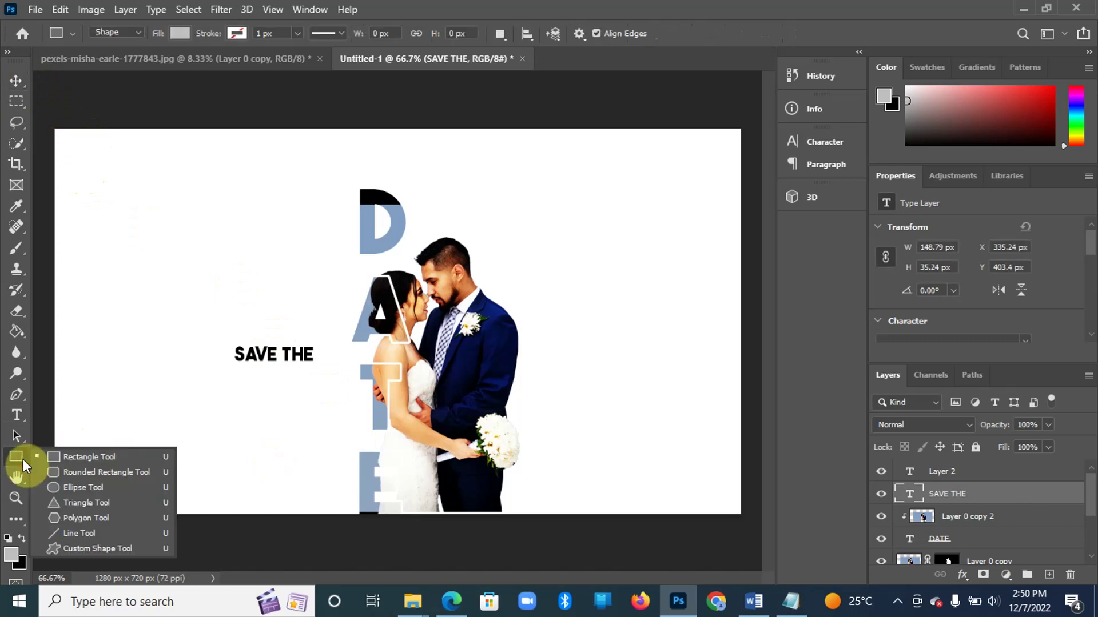
click(94, 456)
drag(238, 365, 310, 368)
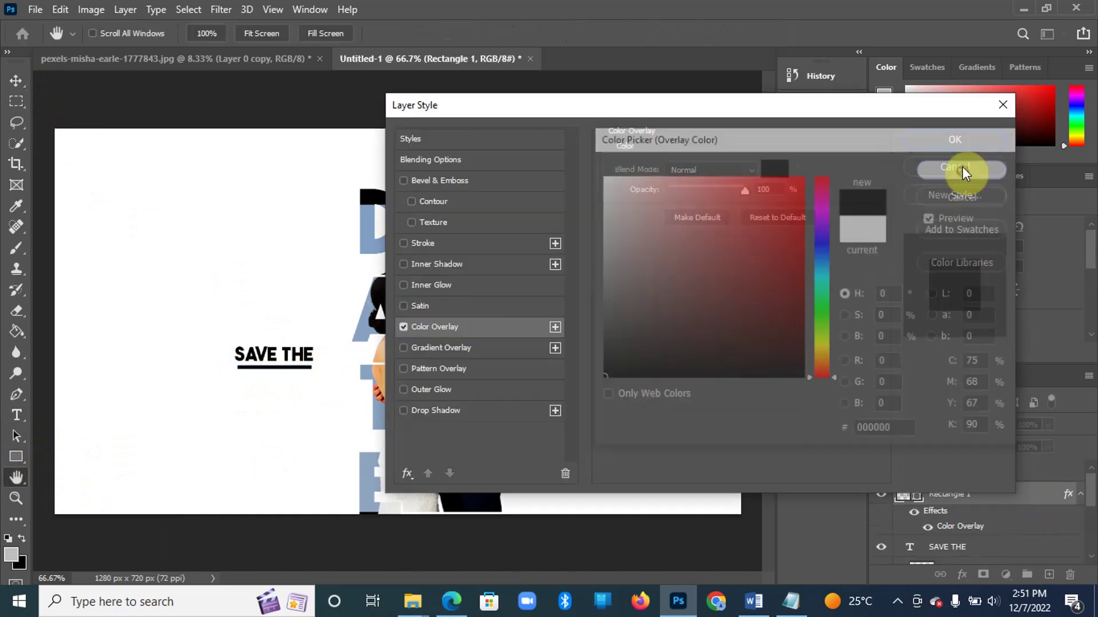
click(962, 167)
click(958, 142)
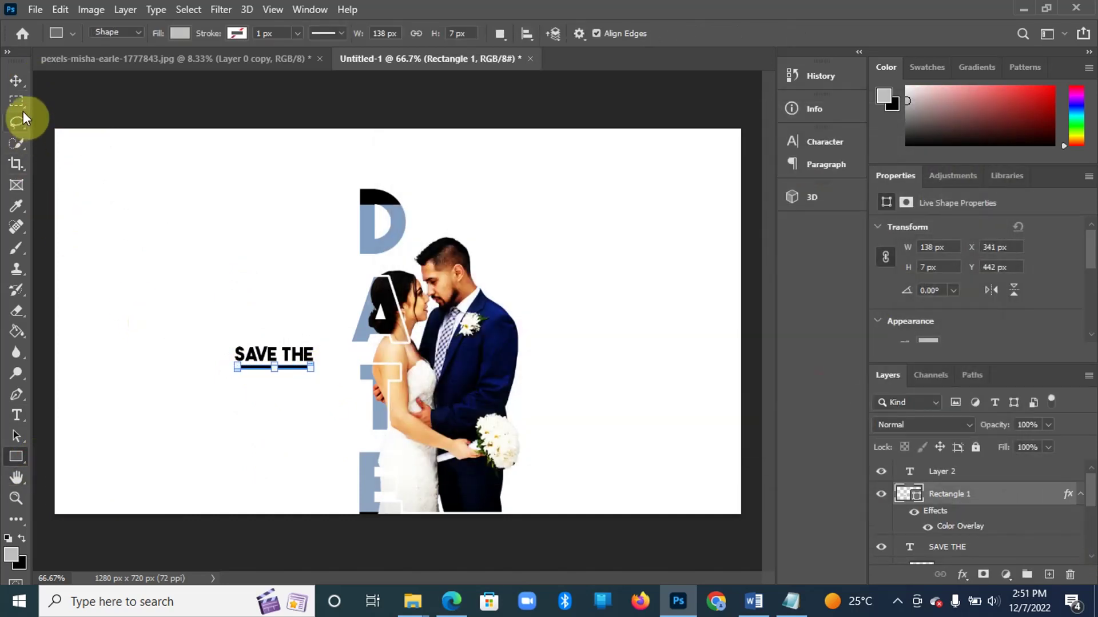
Nudge the underline rectangle 1 px to the left beneath the SAVE THE text
click(19, 83)
key(Left)
key(Left)
key(Right)
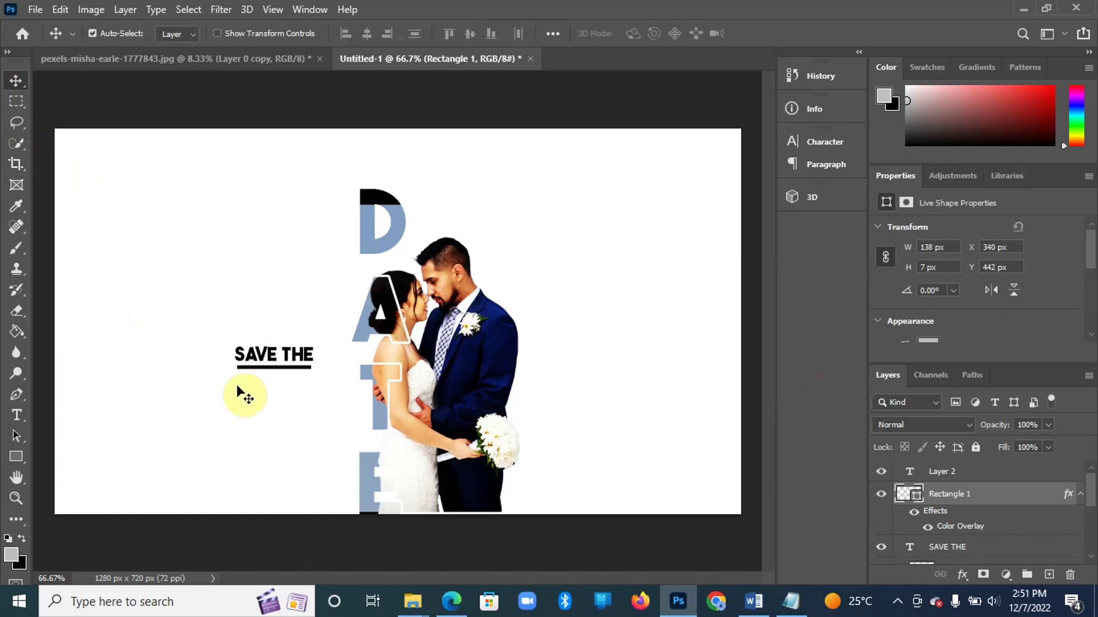
Add a 36 pt Gruppo Regular text line with the bride's name, "Weds" and the groom's name, and place it below the underline
drag(22, 420, 81, 416)
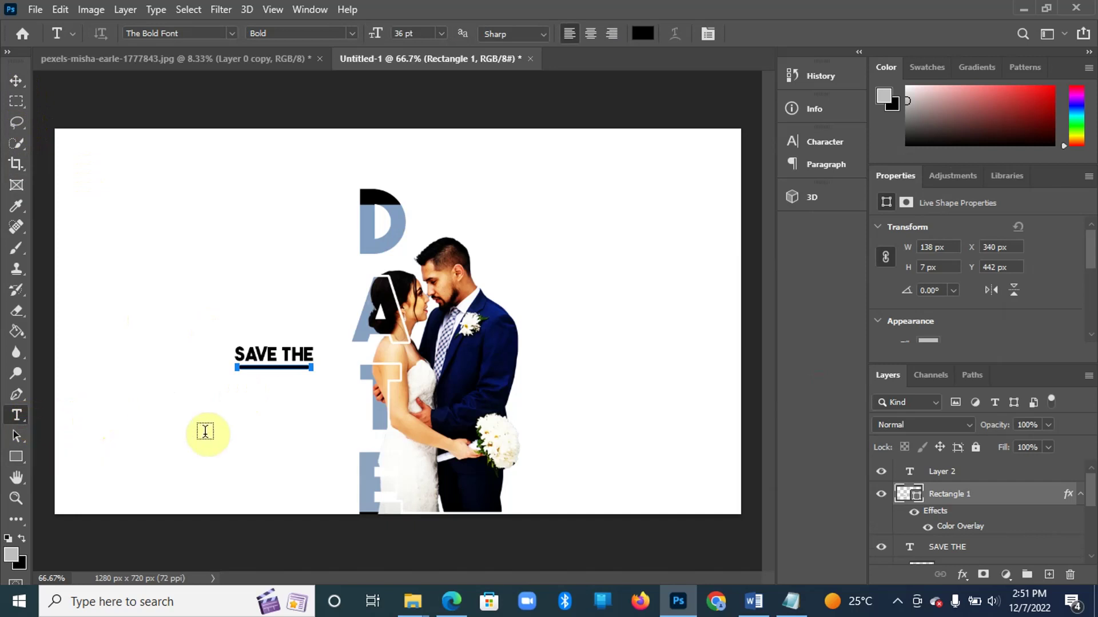
click(604, 279)
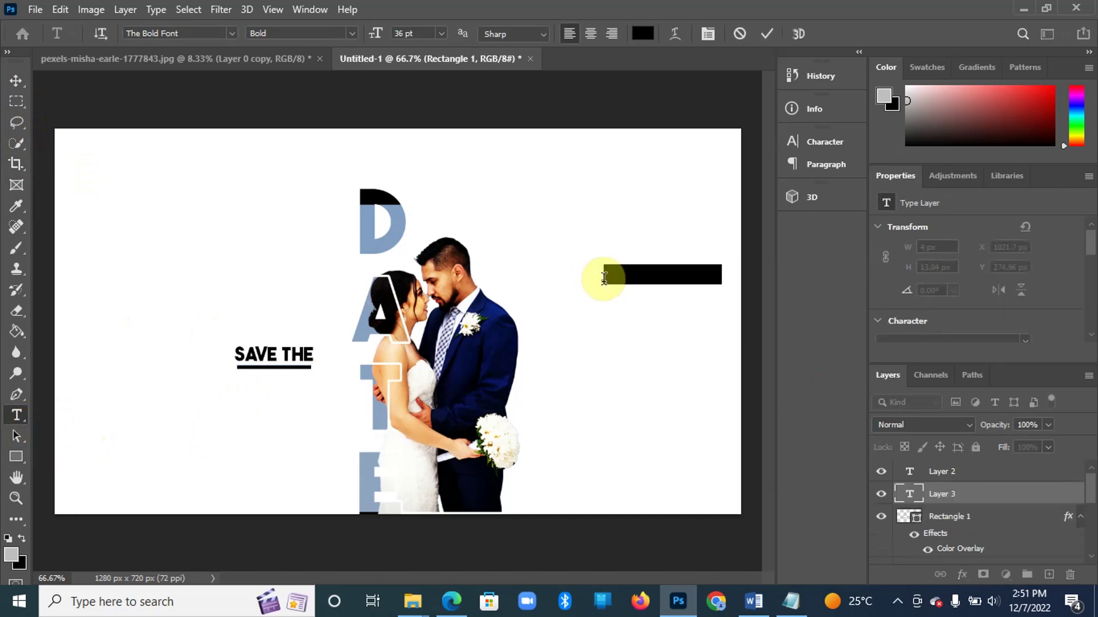
text(M)
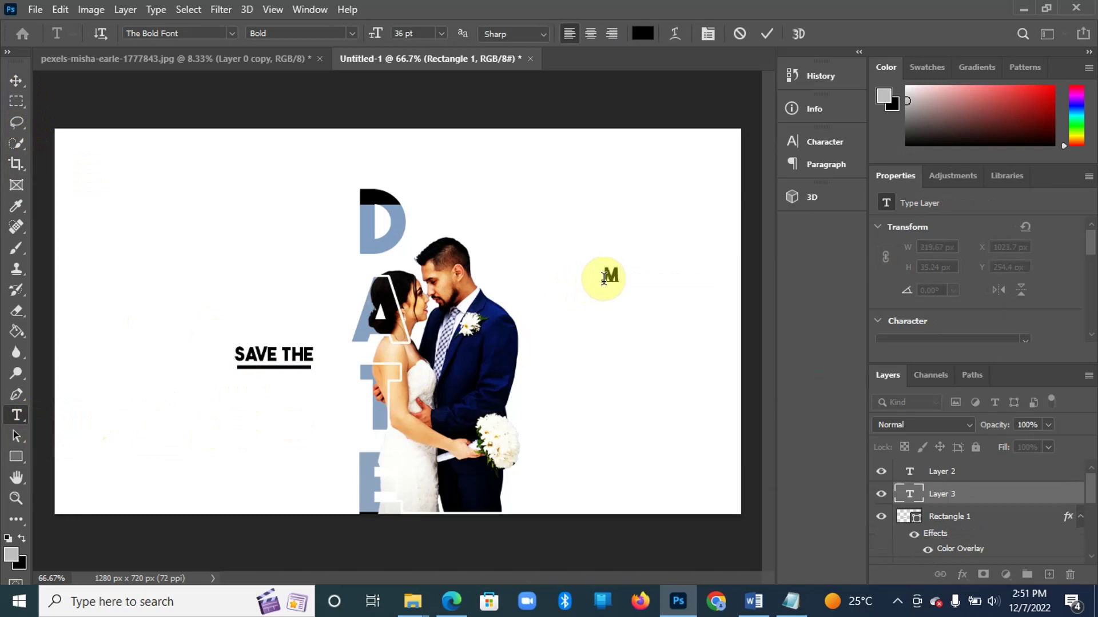
text(ARY)
key(BackSpace)
text(Y WEDS )
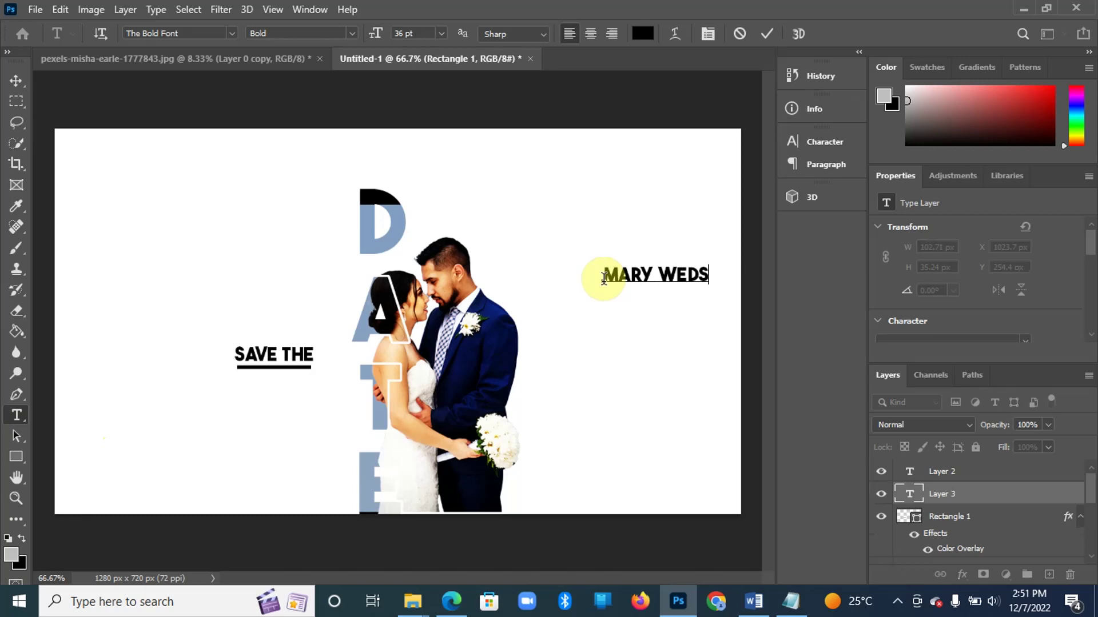
text(Bob)
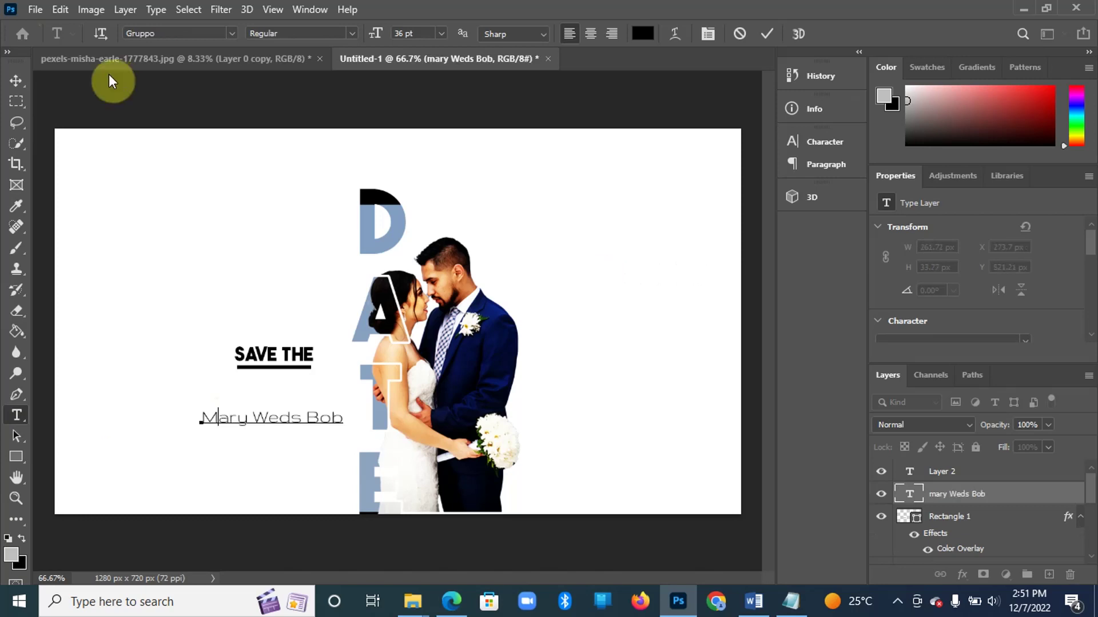
click(9, 84)
drag(261, 407, 273, 413)
Add the text "30th Dec 2022" below the couple's names and set it in a bolder font
click(17, 415)
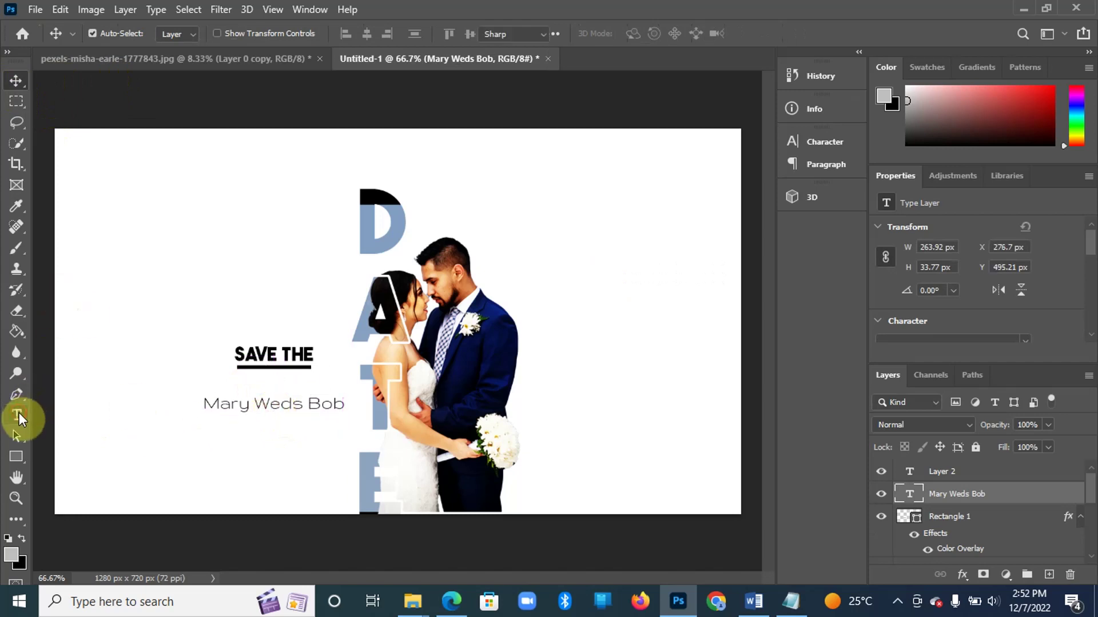
click(252, 443)
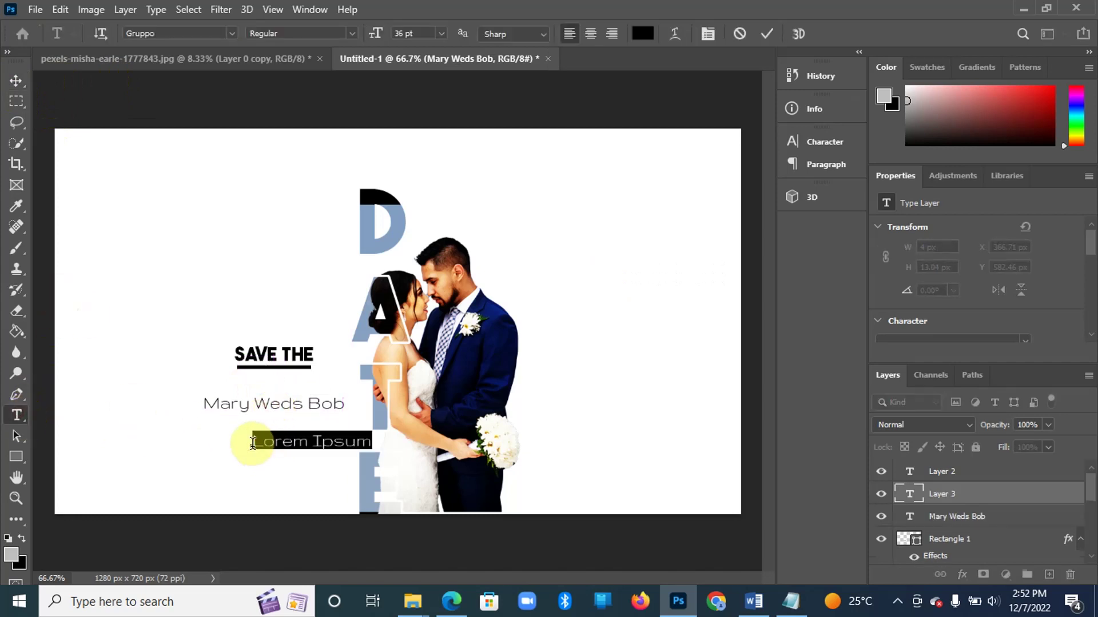
text(30)
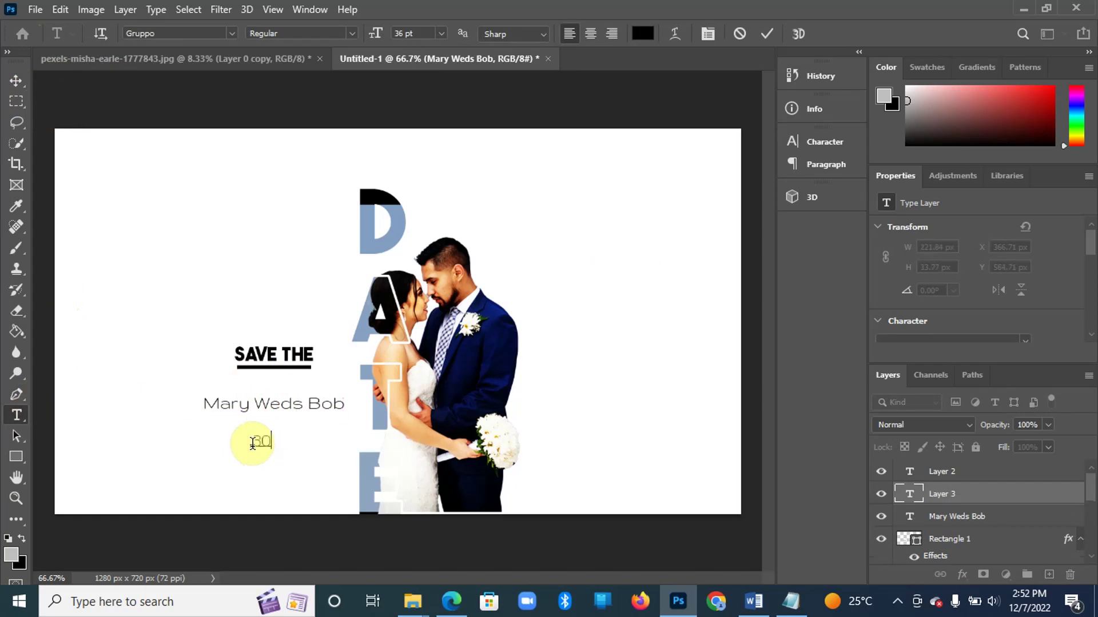
text(th Dec 2)
key(BackSpace)
text(022)
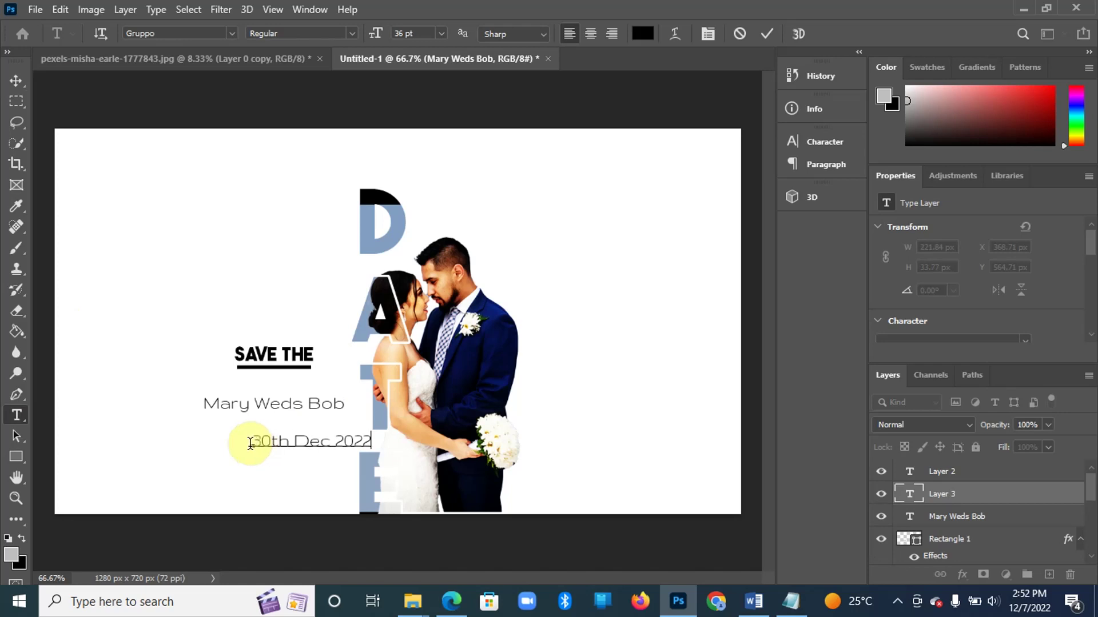
drag(251, 443, 373, 441)
click(231, 34)
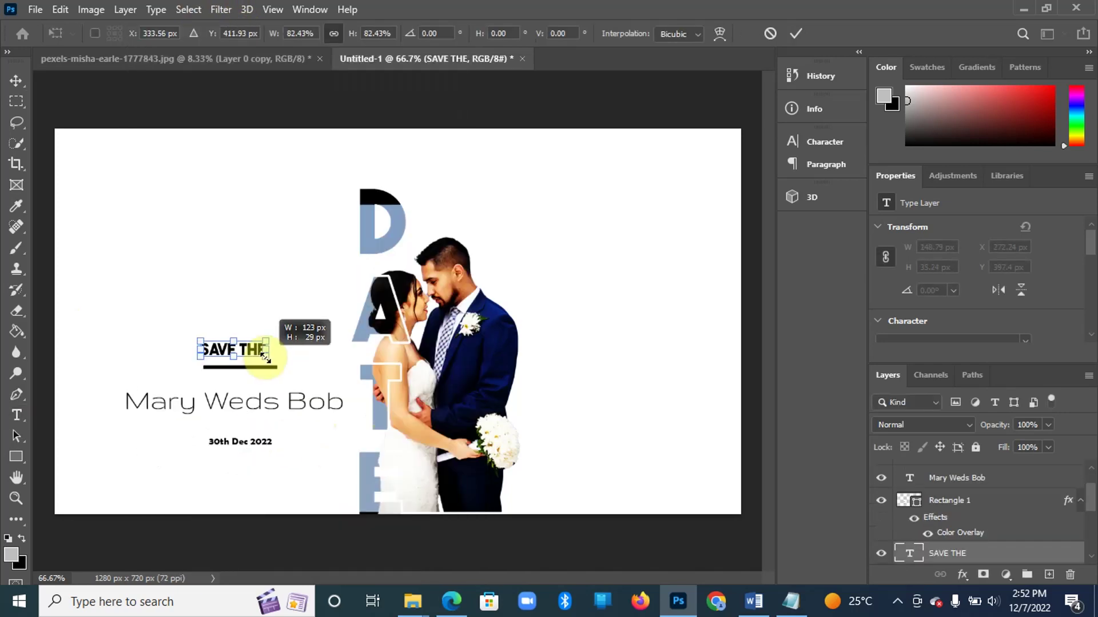
Scale the SAVE THE text down to about 111 × 26 px and place it just above its underline
mouse_move(269, 345)
mouse_down()
mouse_move(255, 359)
mouse_move(263, 357)
mouse_up()
key(Return)
click(626, 480)
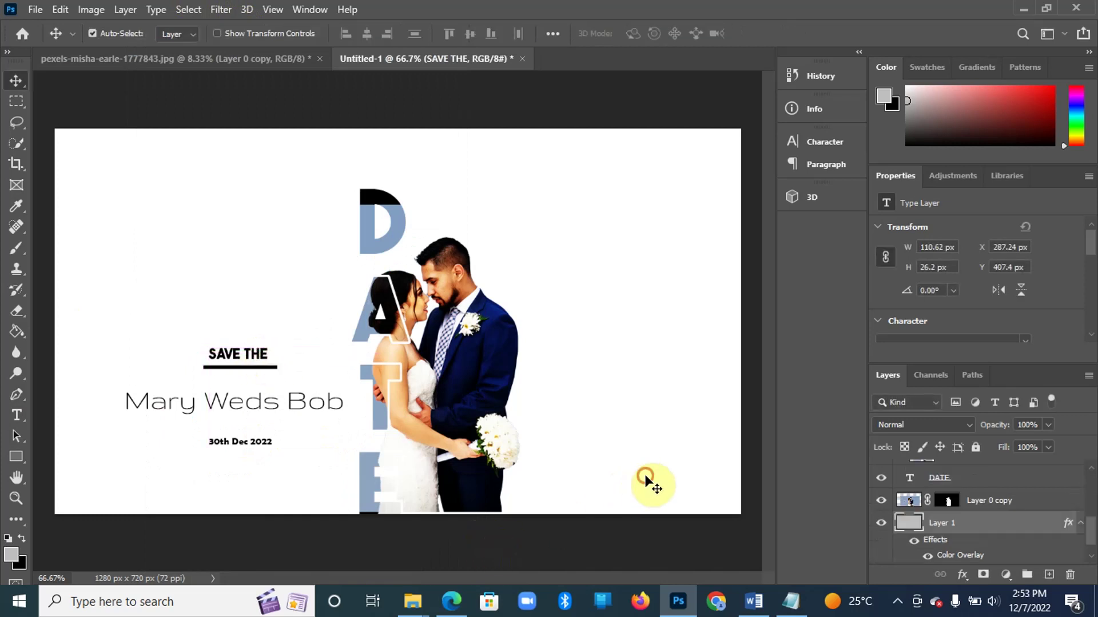